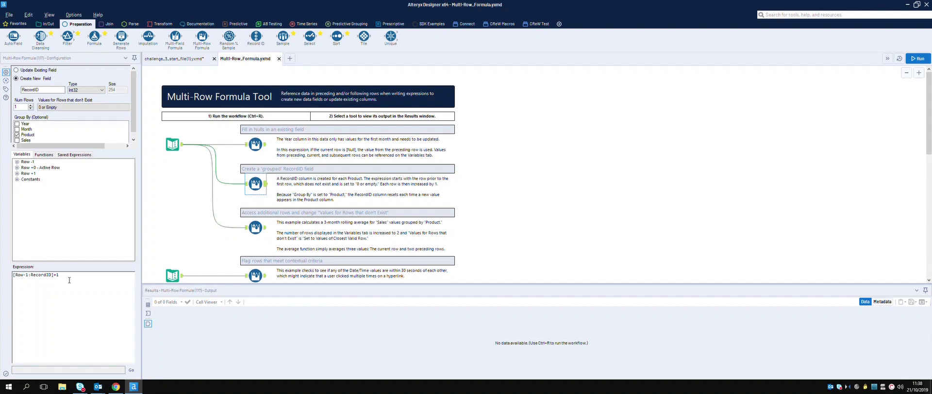
Replace the unconfigured last Multi-Row Formula tool in the challenge workflow with a copy of the sample's RecordID tool, using [Row-1:RecordID]+1
left_click_drag(70, 280, 4, 277)
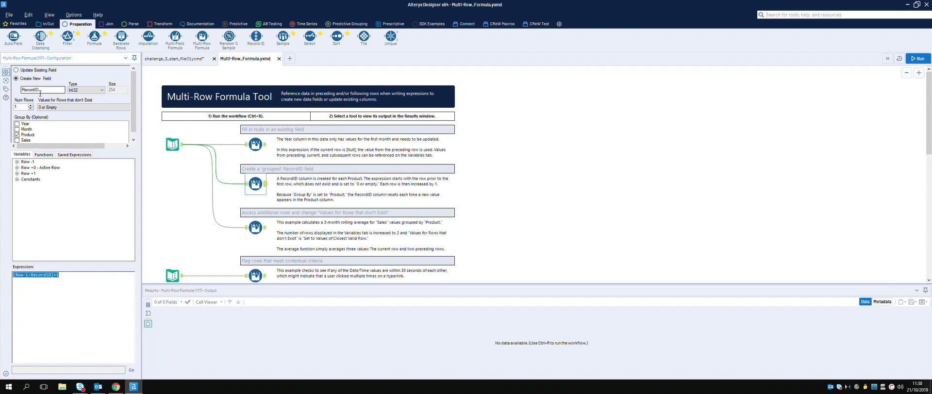
left_click(178, 59)
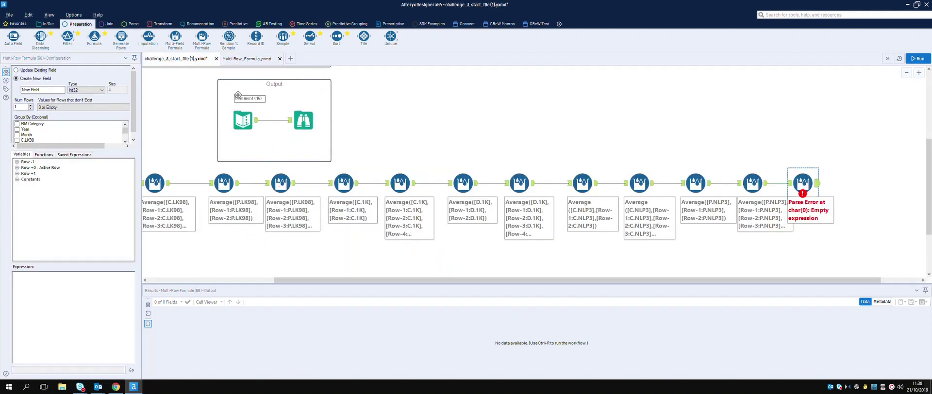
left_click(249, 59)
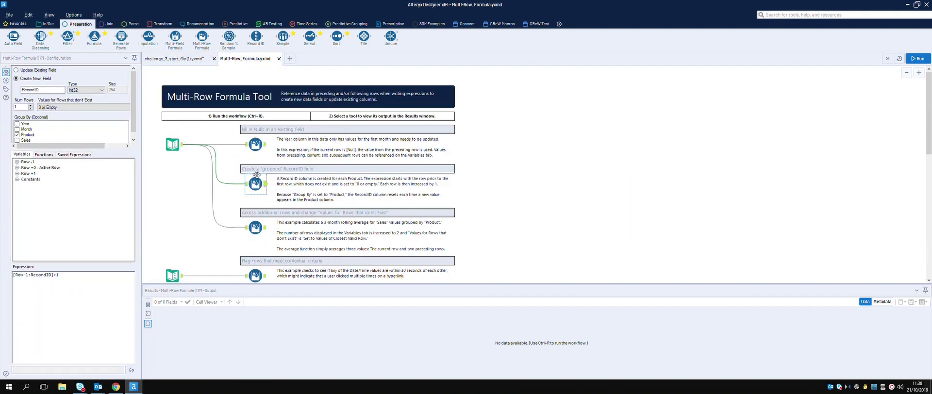
left_click(197, 59)
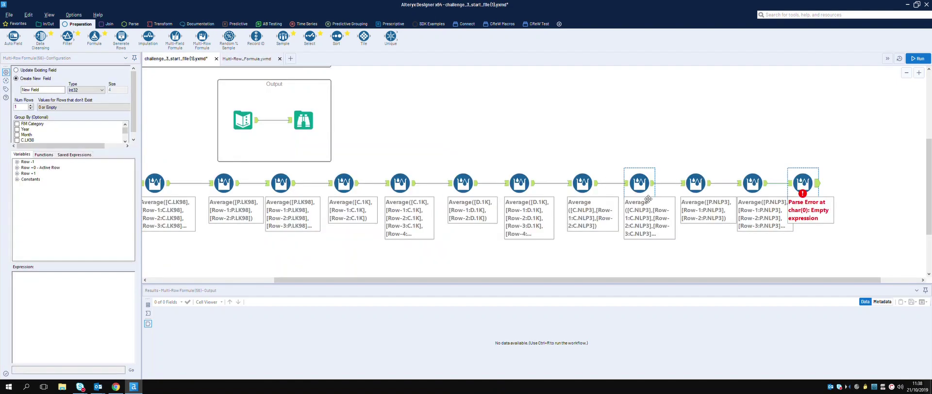
key("Delete")
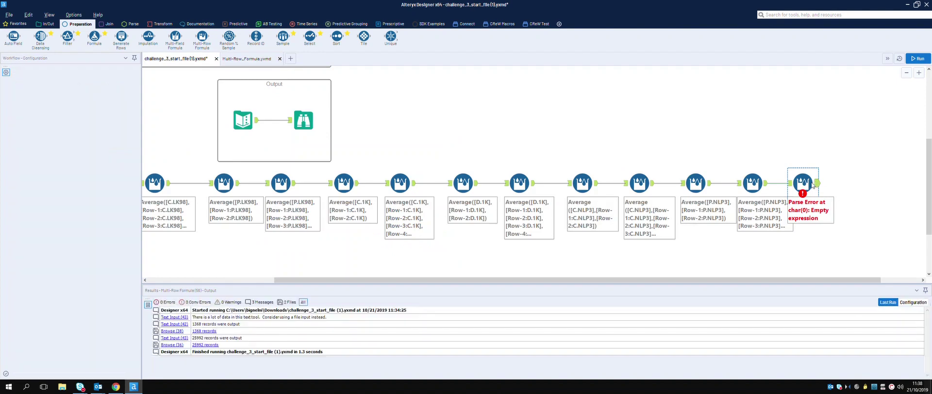
right_click(808, 185)
left_click(836, 189)
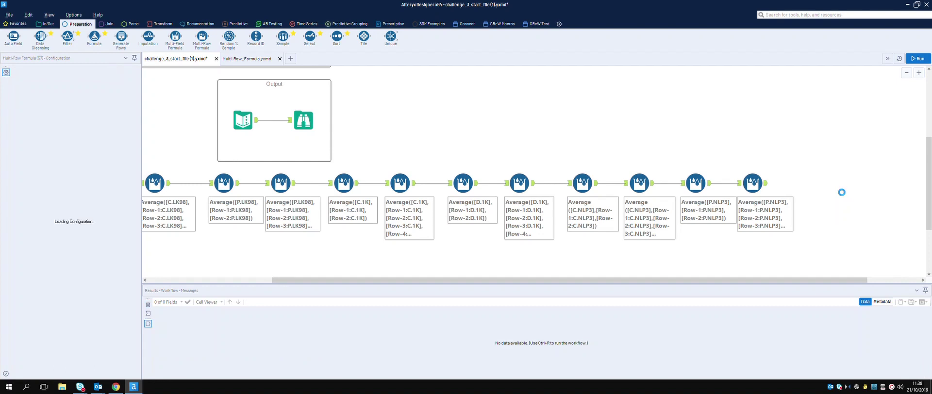
left_click_drag(837, 186, 825, 185)
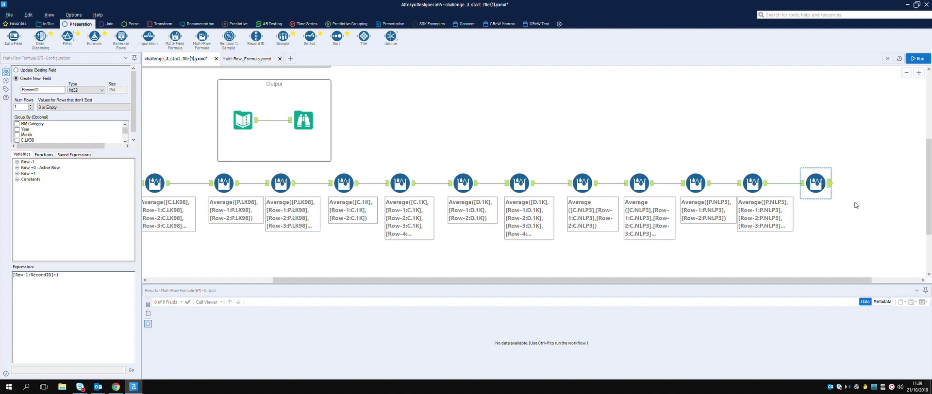
Run the challenge workflow and check the RecordID column in the last Multi-Row Formula tool's output
left_click(917, 59)
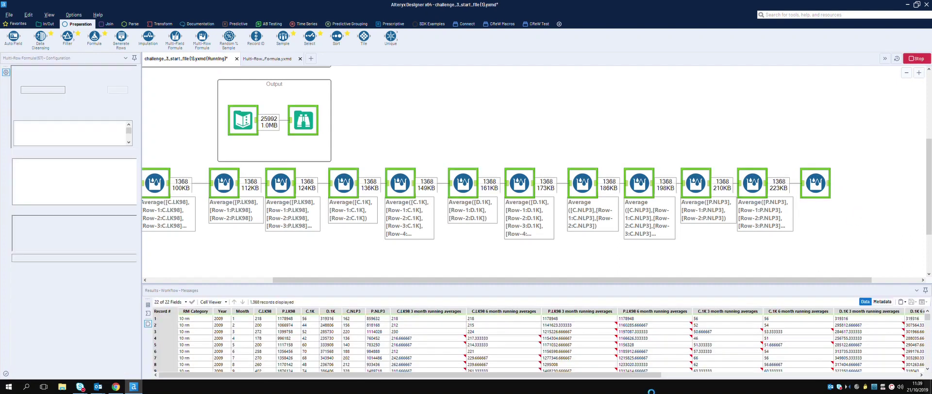
left_click_drag(557, 376, 844, 374)
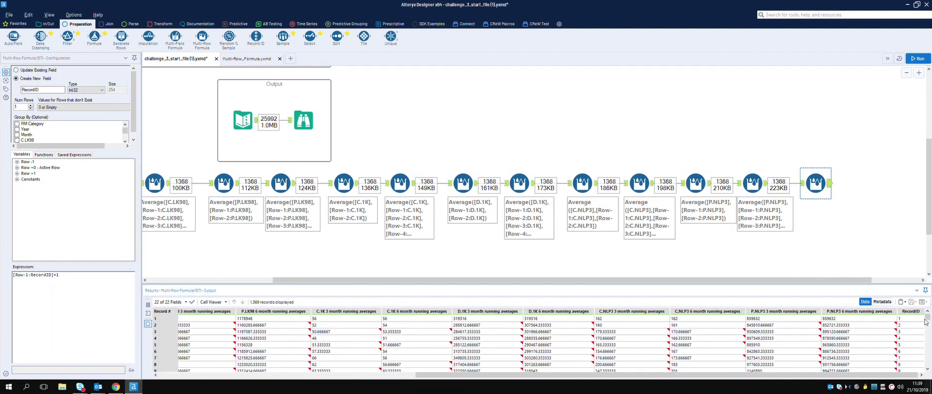
scroll(912, 325, "down", 4)
scroll(913, 325, "up", 4)
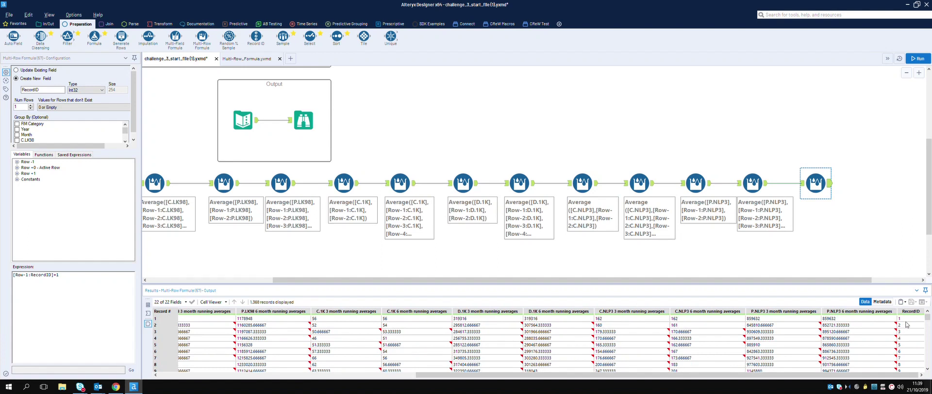
Check the expected output's field layout and add a Transpose tool after the RecordID Multi-Row Formula tool
left_click(305, 122)
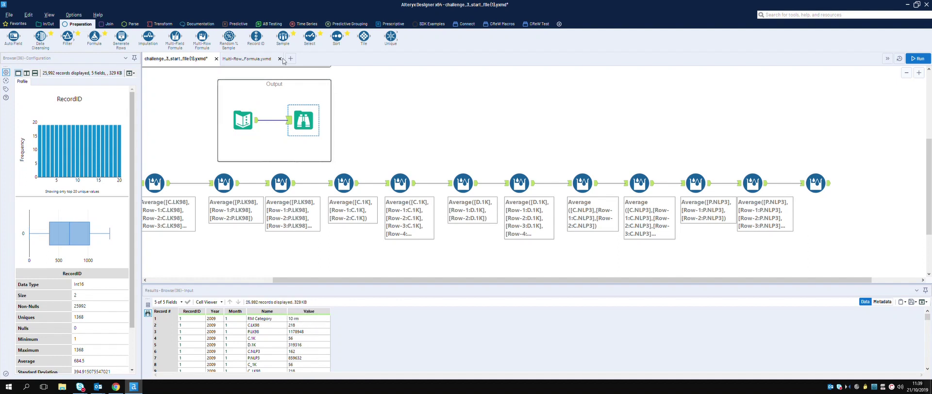
left_click(164, 24)
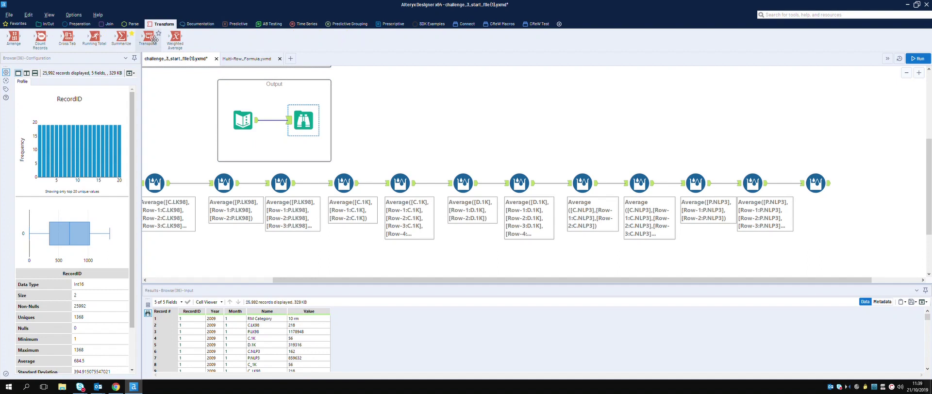
left_click(828, 183)
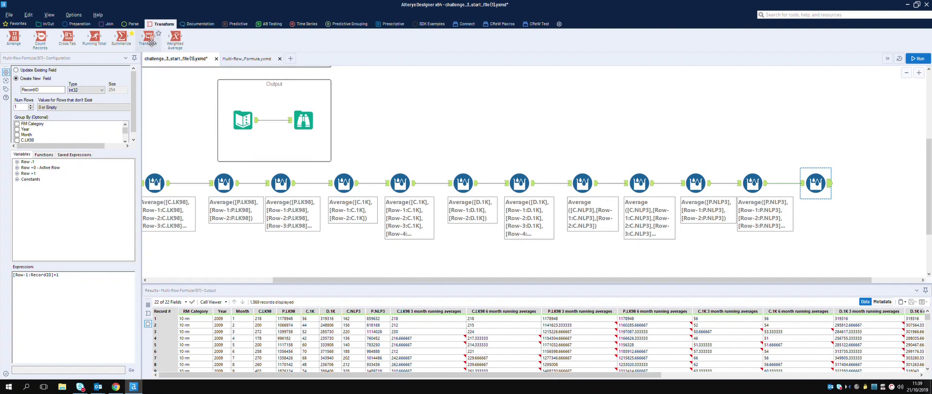
left_click_drag(149, 41, 869, 196)
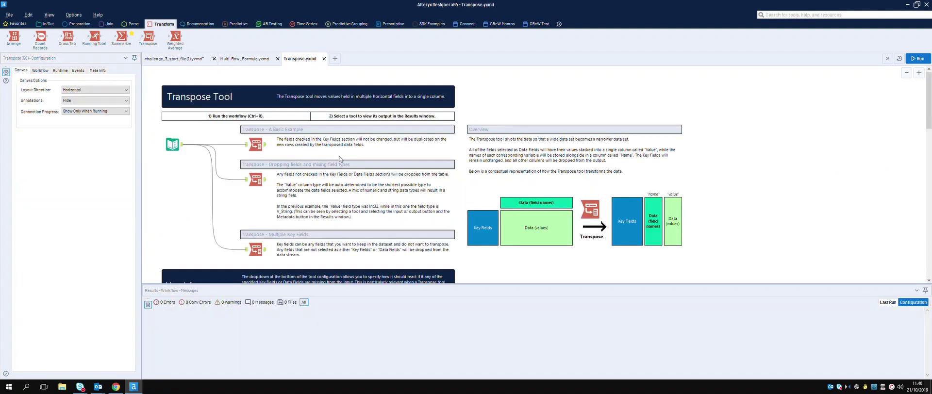
Run the Transpose sample to compare the basic example's input and output, and return to the challenge workflow
left_click(286, 148)
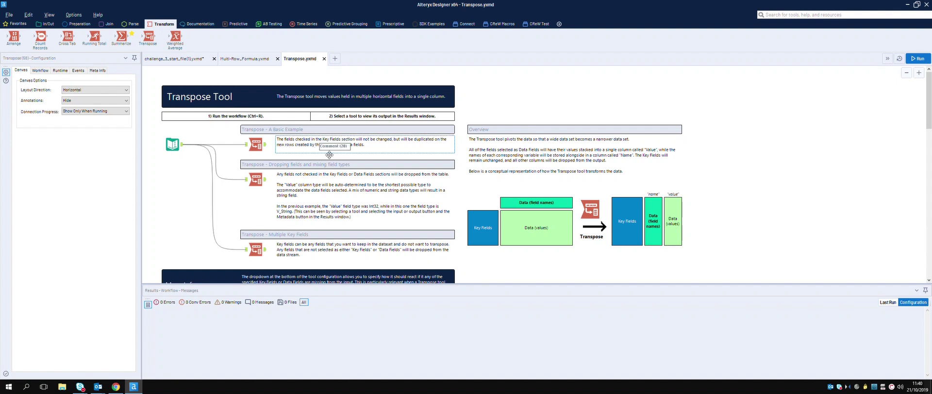
left_click(265, 145)
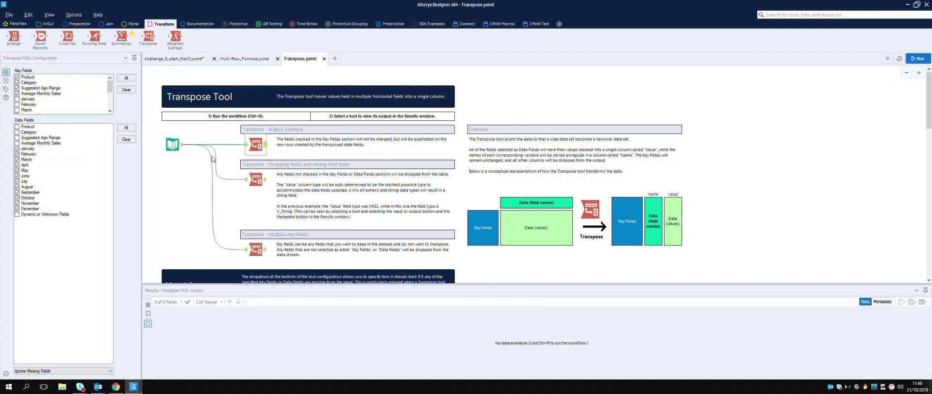
left_click(17, 93)
left_click(917, 59)
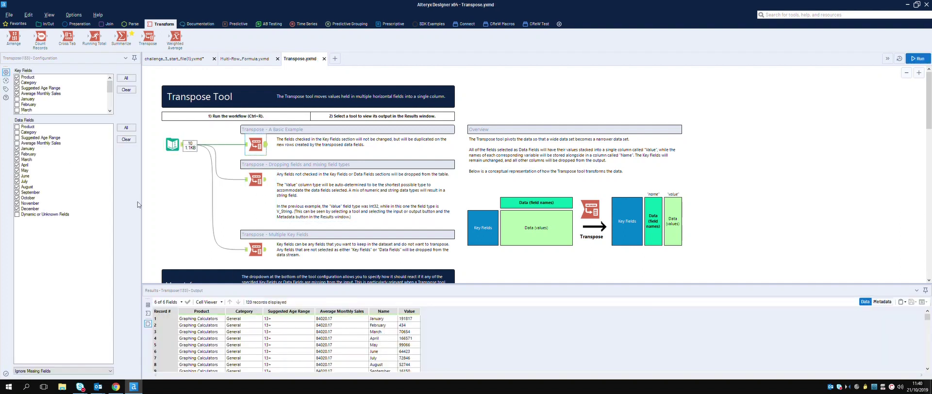
left_click(248, 145)
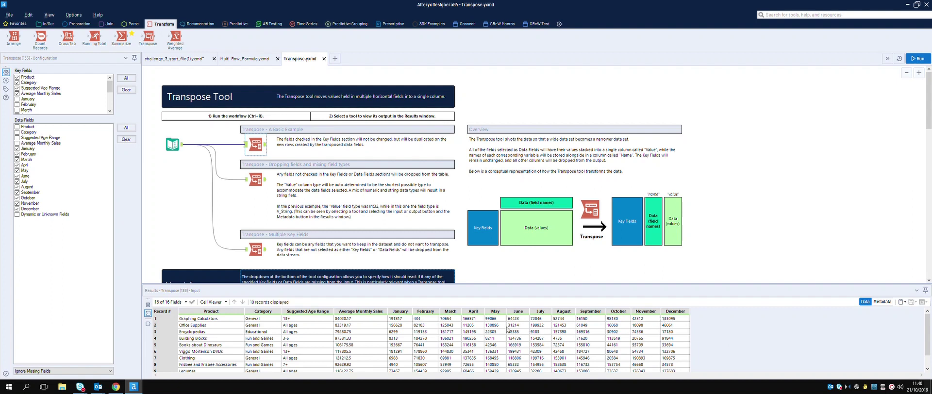
left_click(266, 145)
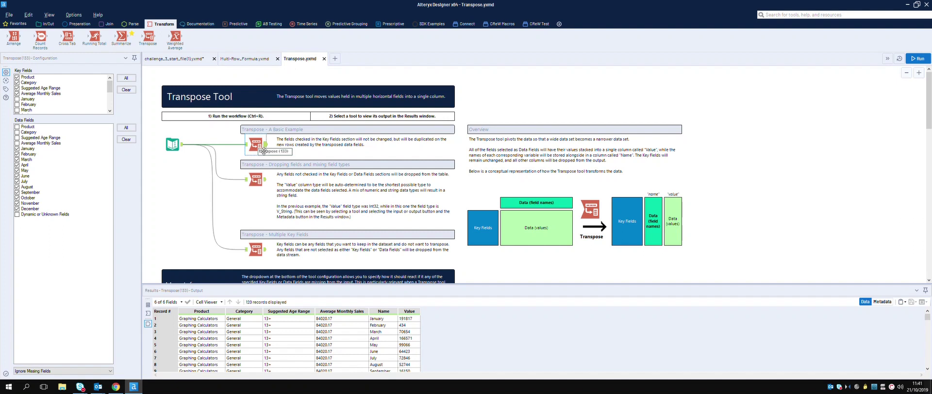
left_click(175, 59)
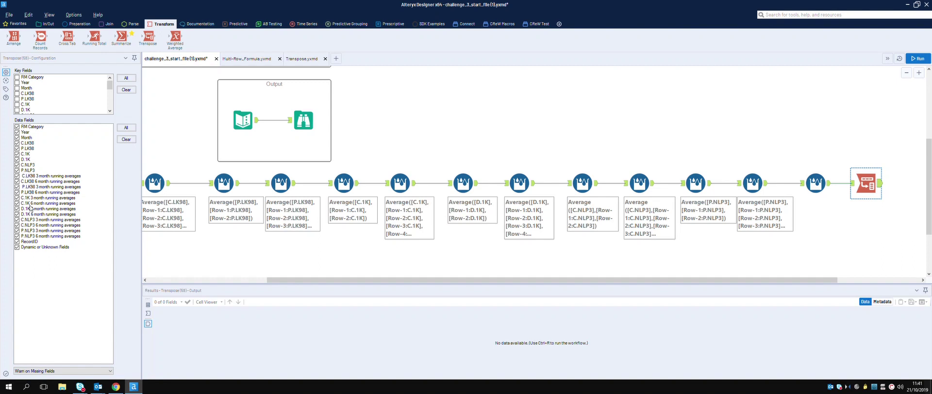
left_click(17, 77)
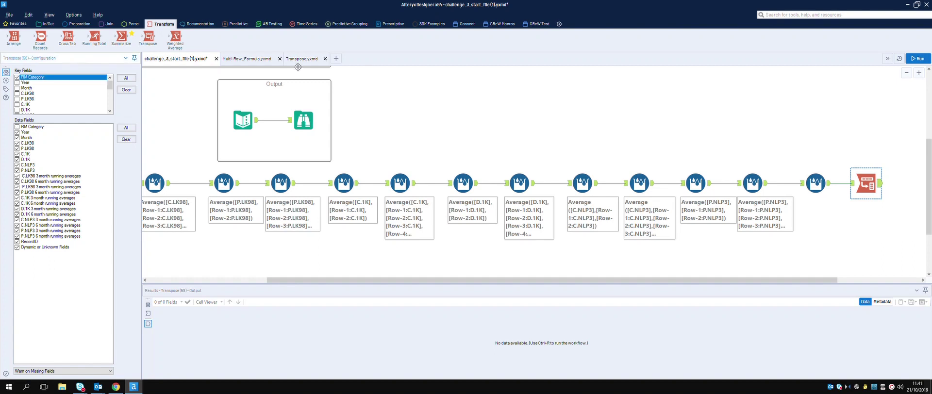
left_click(301, 120)
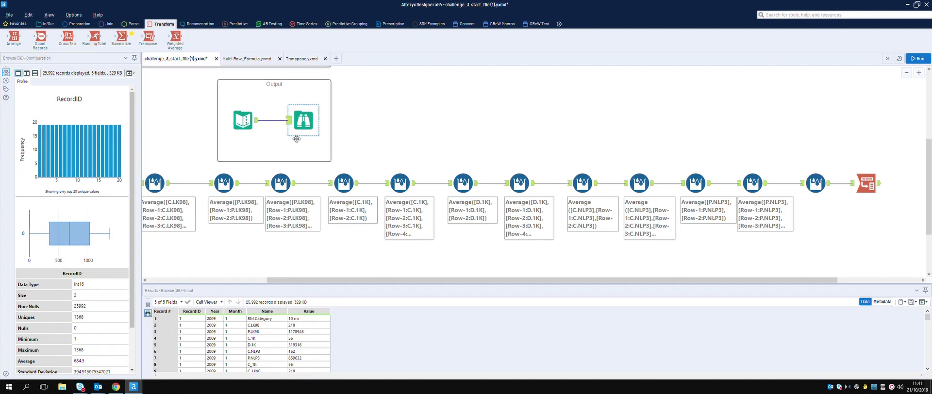
left_click(871, 185)
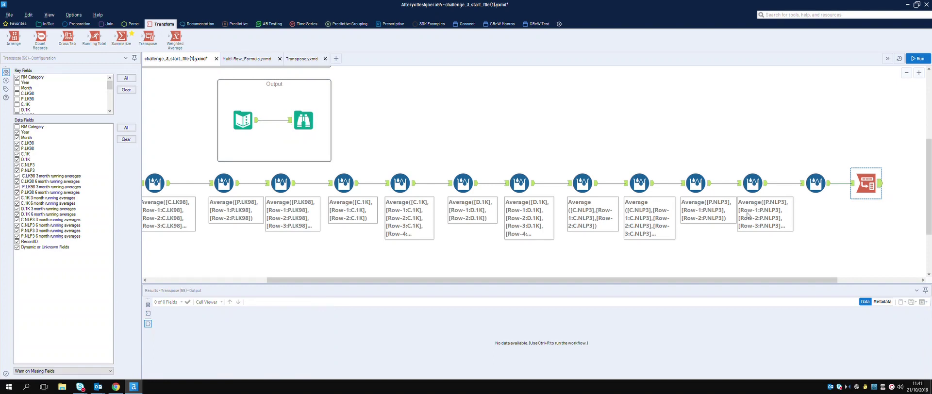
left_click(19, 78)
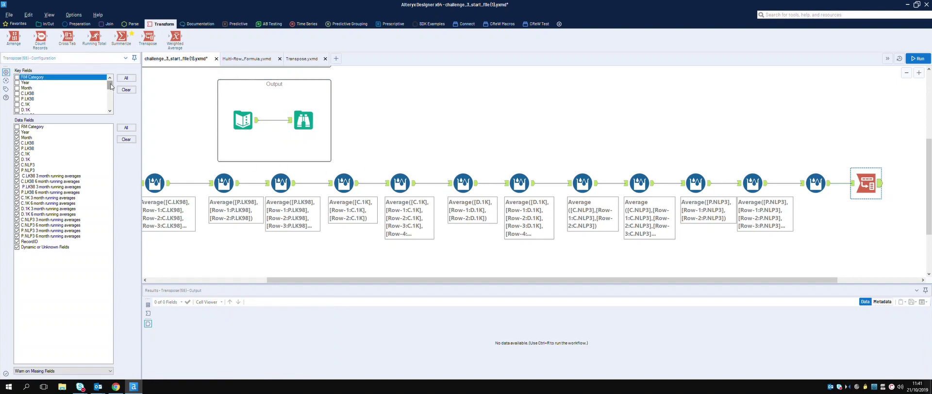
Set RecordID, Year and Month as the Transpose key fields and include RM Category among the data fields
scroll(24, 92, "down", 5)
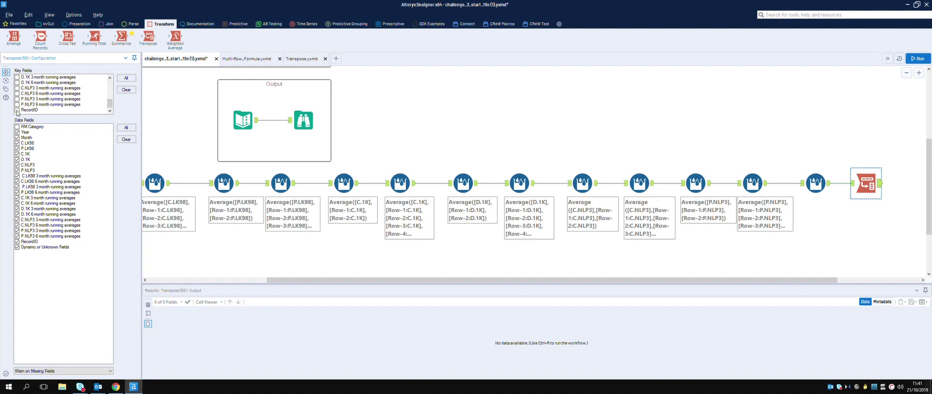
left_click(17, 110)
left_click_drag(110, 99, 110, 81)
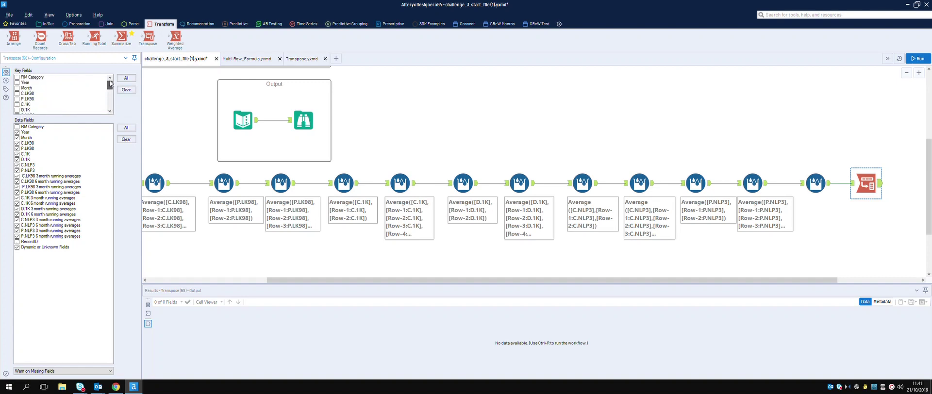
left_click(17, 83)
left_click(18, 89)
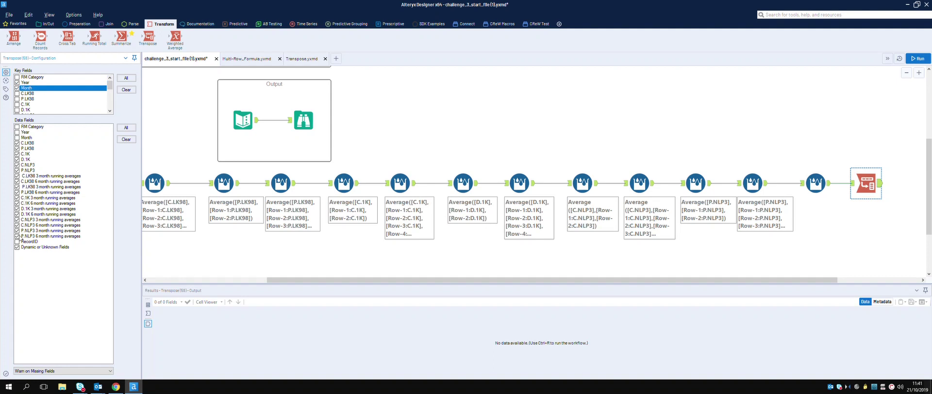
left_click(17, 126)
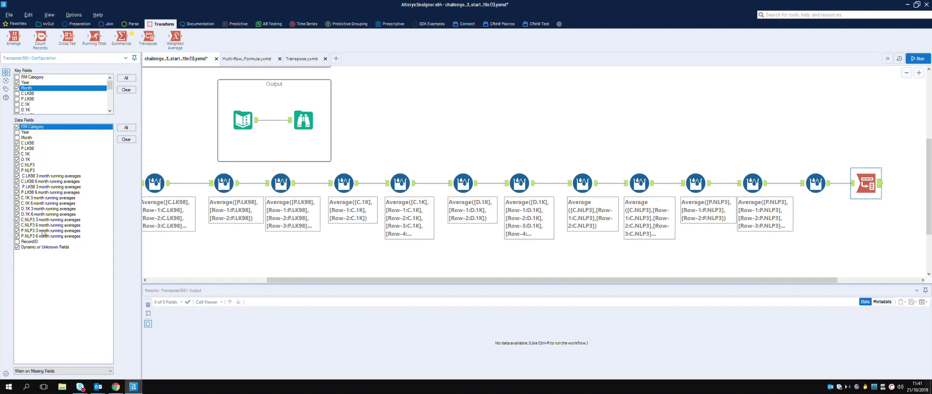
Run the workflow and compare the transposed output's fields and record count with the expected output
left_click(919, 59)
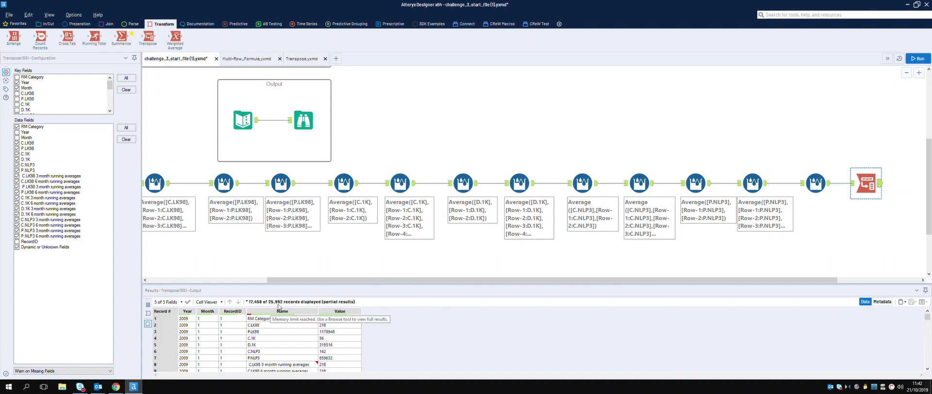
left_click(303, 120)
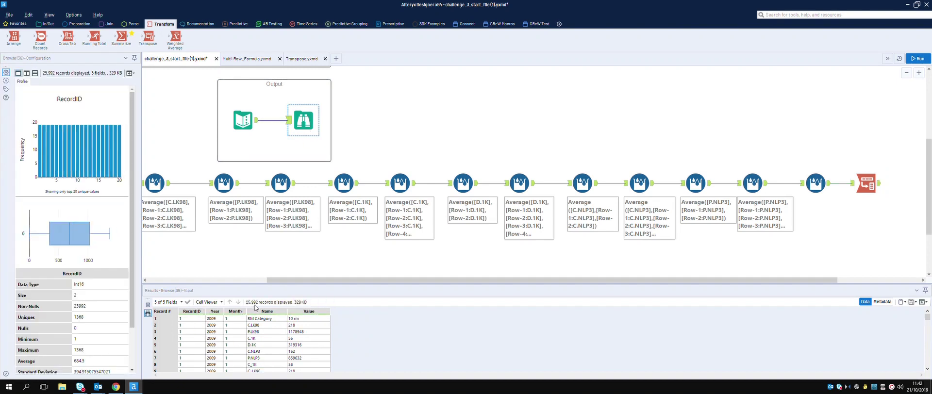
left_click(873, 185)
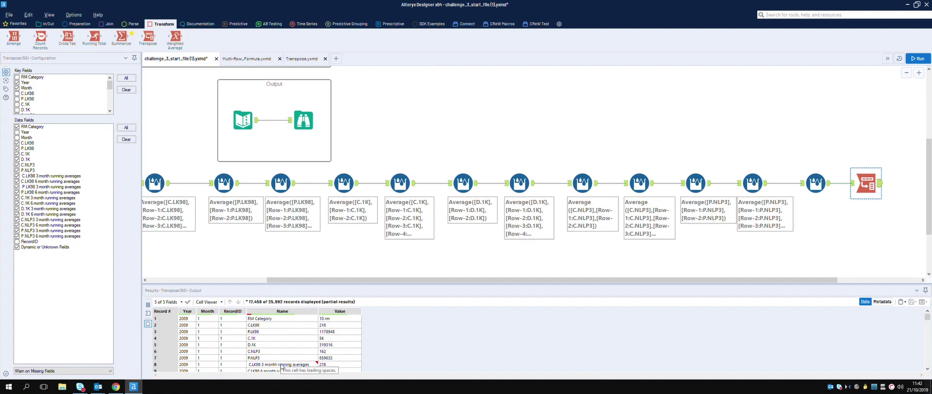
Inspect the running-average entries in the transposed Name column for leading spaces, including C.LK98 3 month running averages
scroll(281, 367, "down", 1)
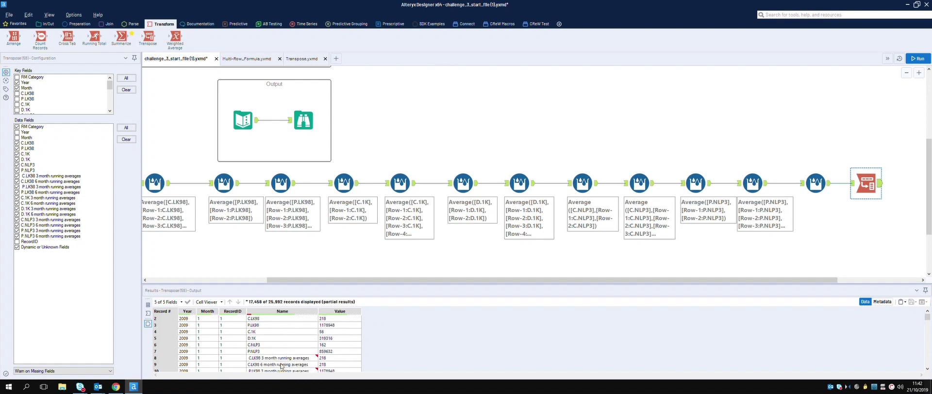
scroll(281, 366, "down", 3)
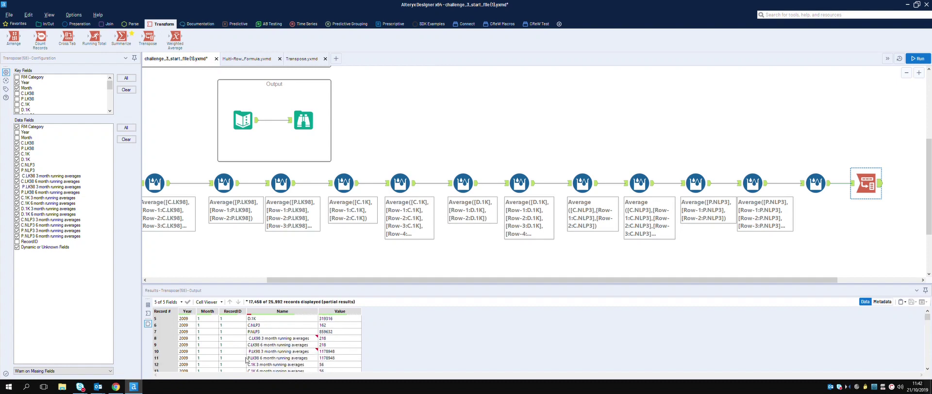
left_click(275, 339)
mouse_move(315, 340)
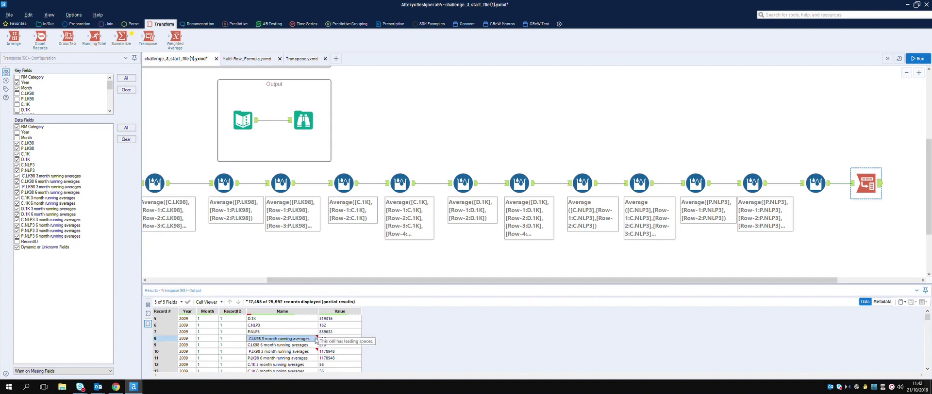
scroll(316, 339, "up", 3)
scroll(316, 340, "up", 1)
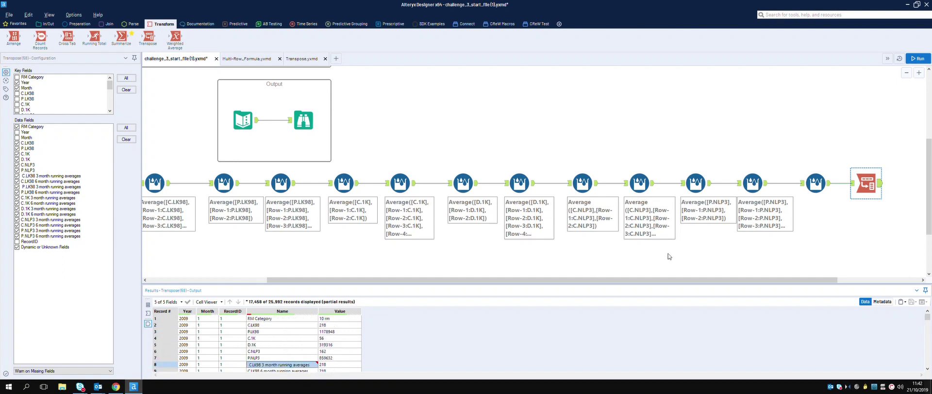
Move the Transpose tool farther from the RecordID formula tool, and inspect the field names in the expected output's Name column
left_click_drag(868, 184, 906, 186)
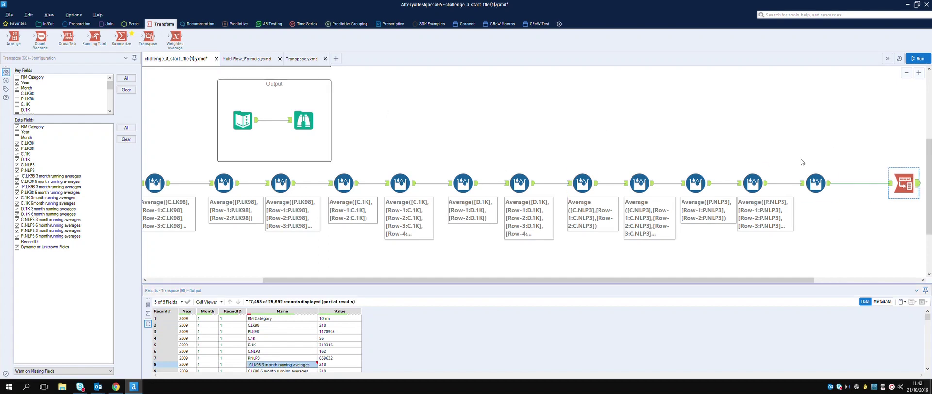
left_click(301, 126)
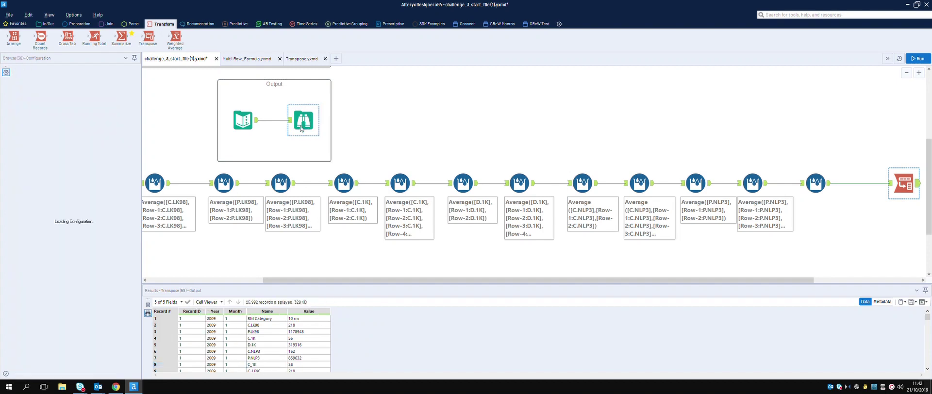
scroll(265, 347, "down", 2)
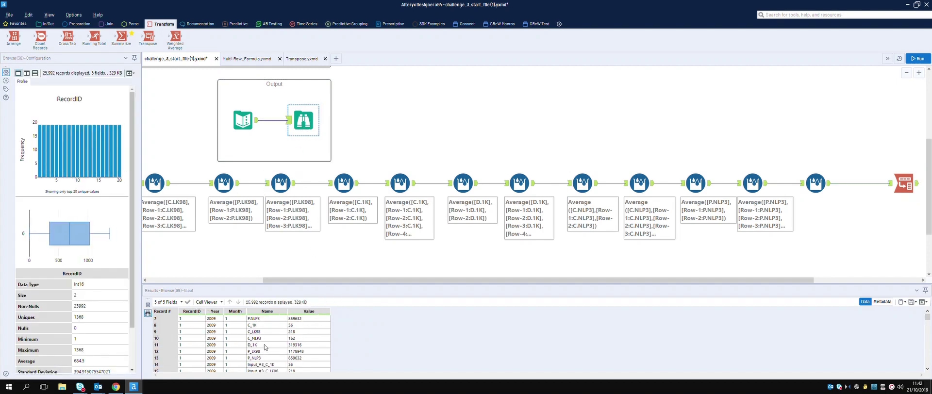
scroll(264, 346, "up", 2)
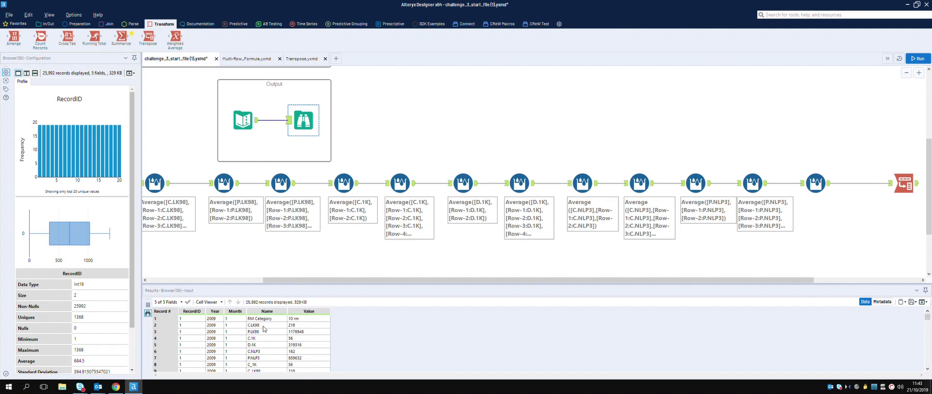
scroll(265, 329, "down", 3)
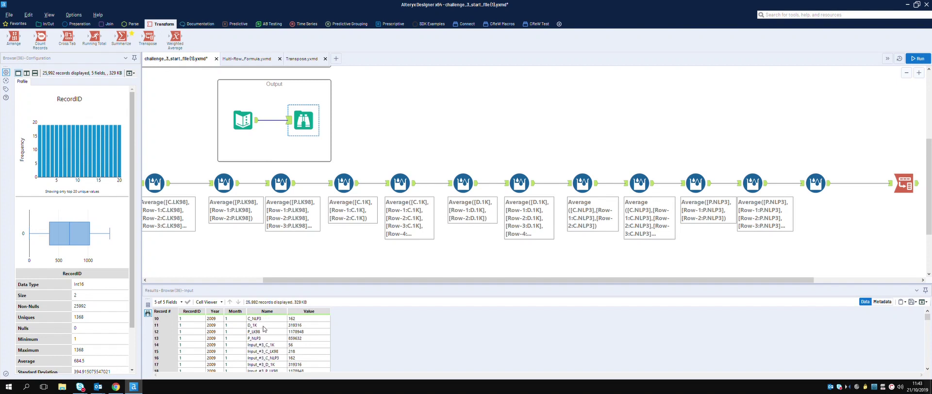
scroll(264, 329, "up", 3)
scroll(264, 329, "down", 1)
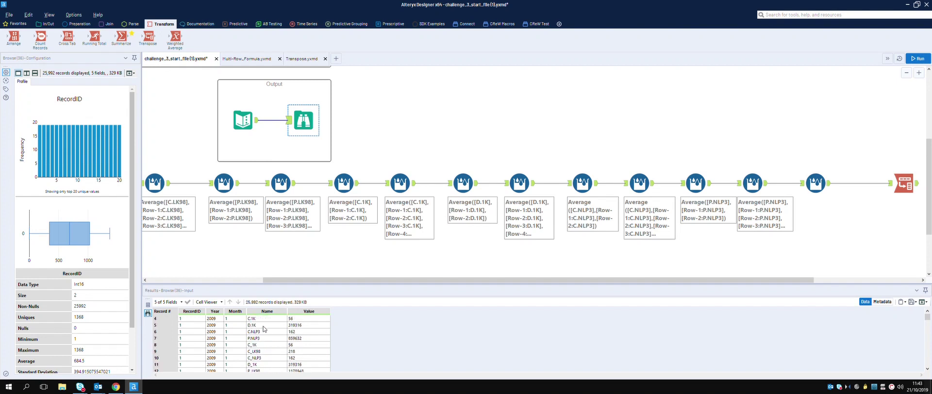
scroll(265, 329, "down", 1)
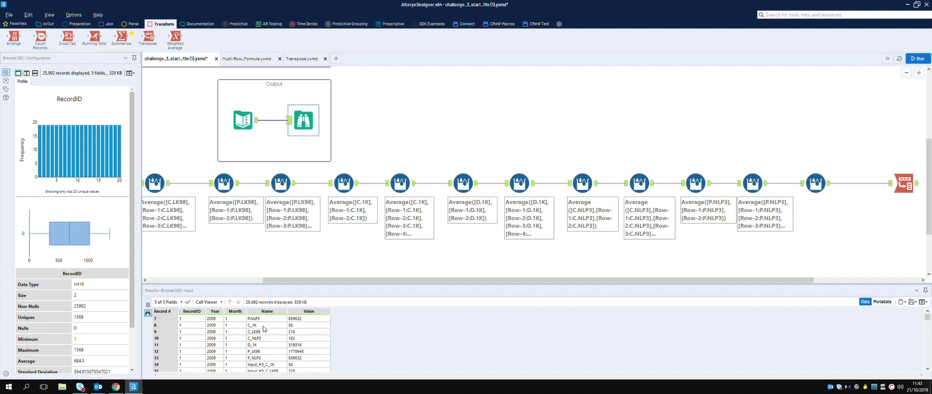
left_click(267, 332)
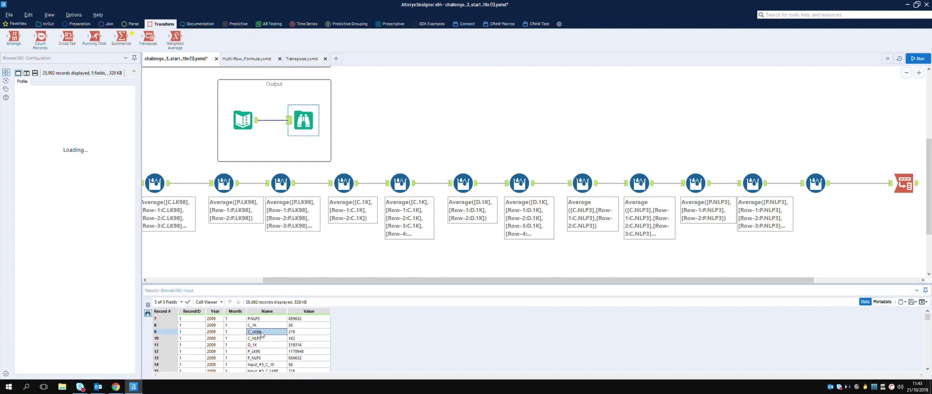
Compare the original field names, such as C.LK98, with the underscore names, such as C_LK98, in the expected output
scroll(267, 332, "up", 2)
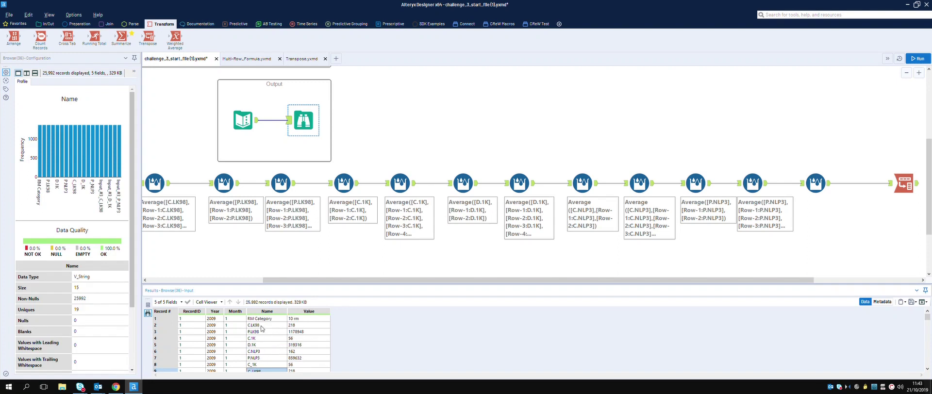
scroll(262, 328, "down", 1)
scroll(261, 328, "up", 1)
scroll(262, 328, "down", 3)
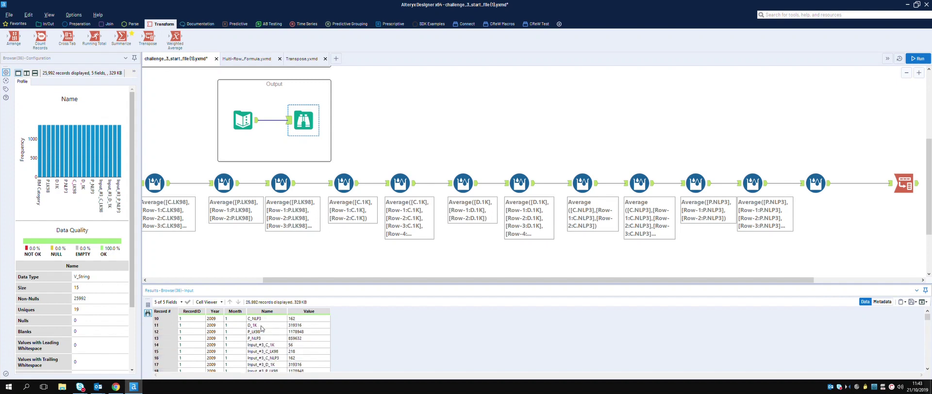
scroll(262, 329, "up", 1)
left_click(262, 331)
scroll(261, 329, "down", 1)
scroll(261, 328, "up", 1)
scroll(262, 328, "down", 1)
scroll(266, 354, "up", 2)
left_click(266, 352)
scroll(267, 355, "up", 1)
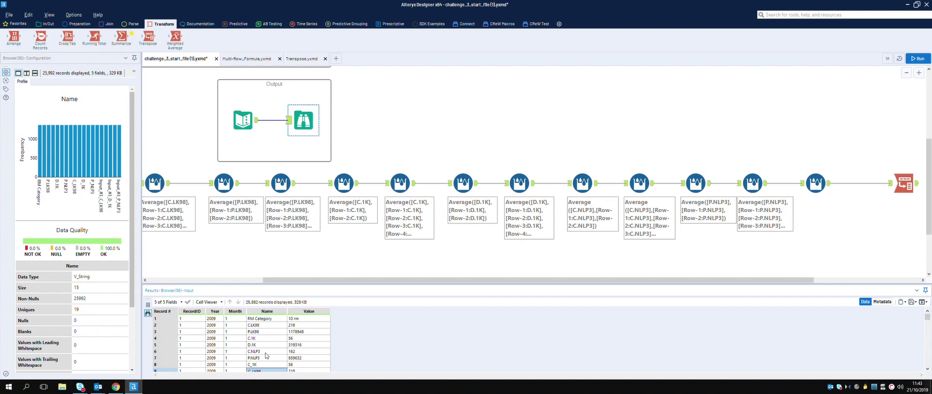
Review the order of the expected names for RecordID 1, from the underscore names through the Input_#3_ names
scroll(266, 356, "down", 1)
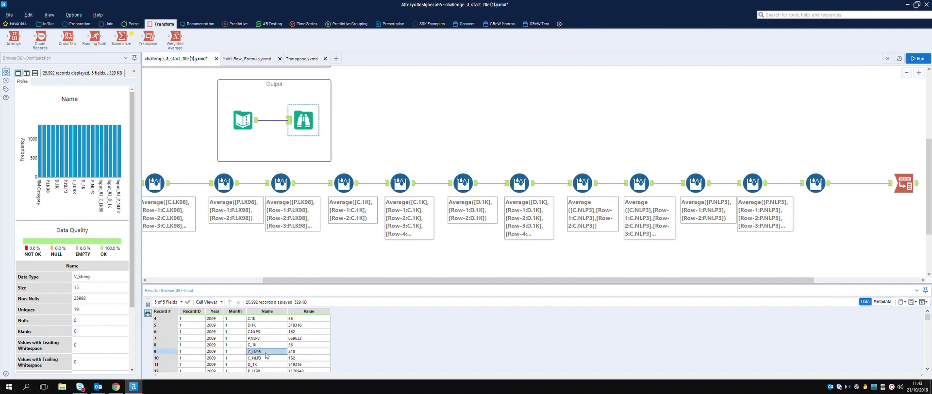
scroll(266, 356, "up", 1)
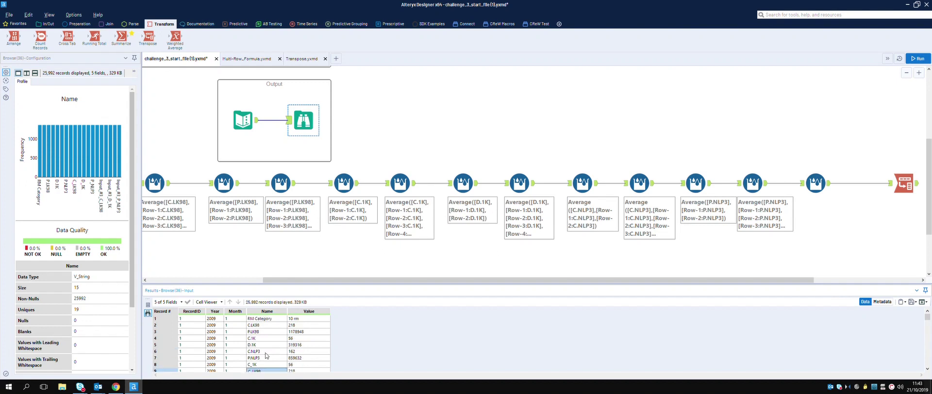
scroll(266, 355, "down", 1)
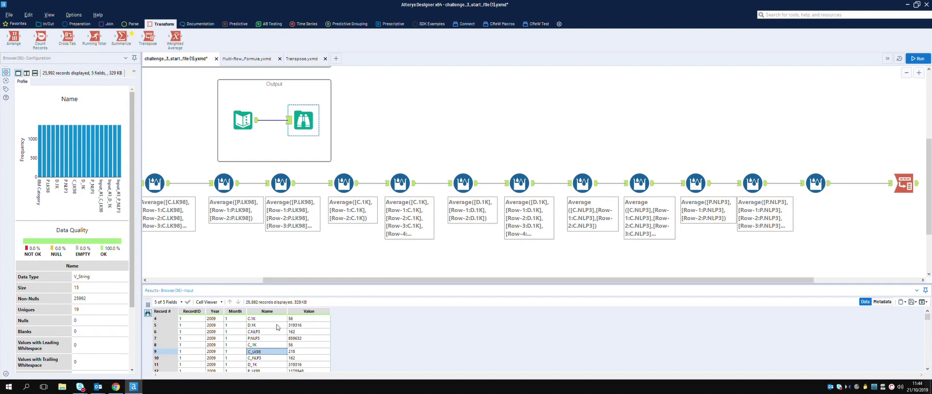
scroll(277, 328, "up", 1)
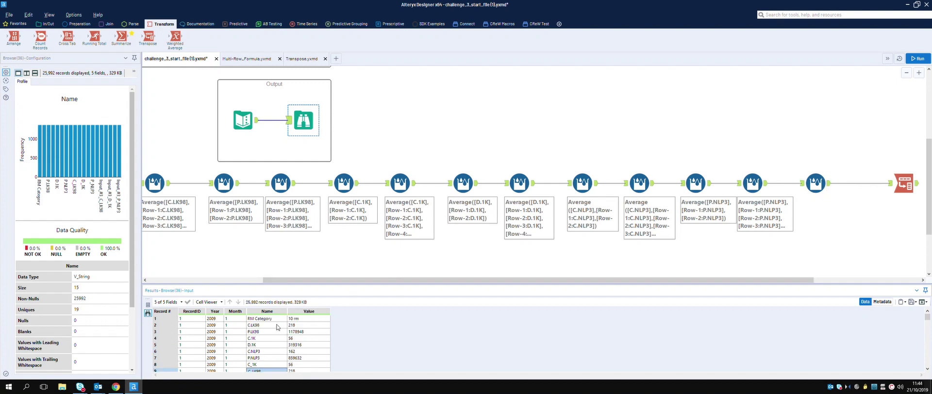
scroll(278, 327, "down", 1)
scroll(278, 327, "up", 1)
scroll(278, 326, "down", 1)
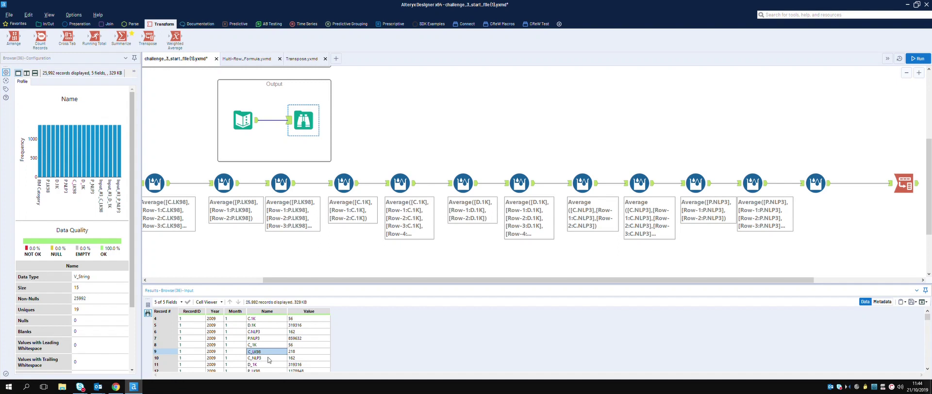
scroll(268, 359, "up", 1)
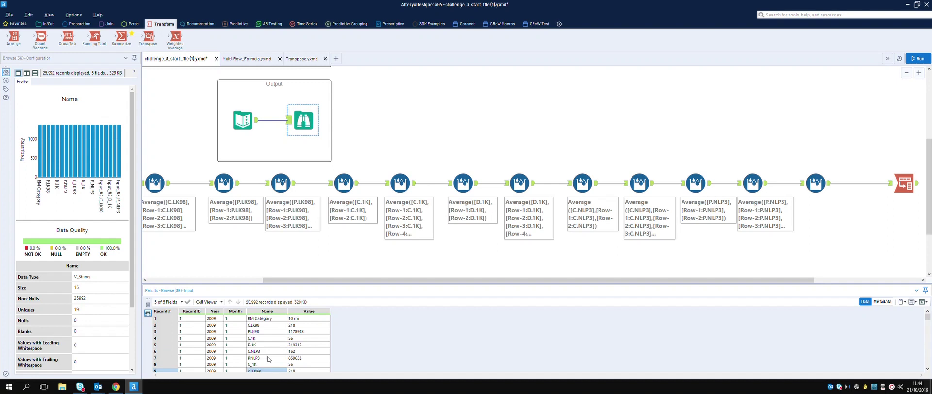
scroll(268, 359, "down", 2)
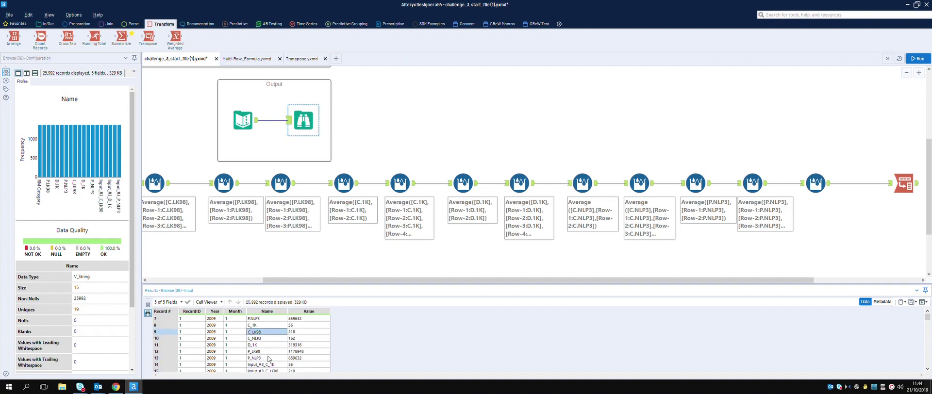
scroll(269, 358, "down", 2)
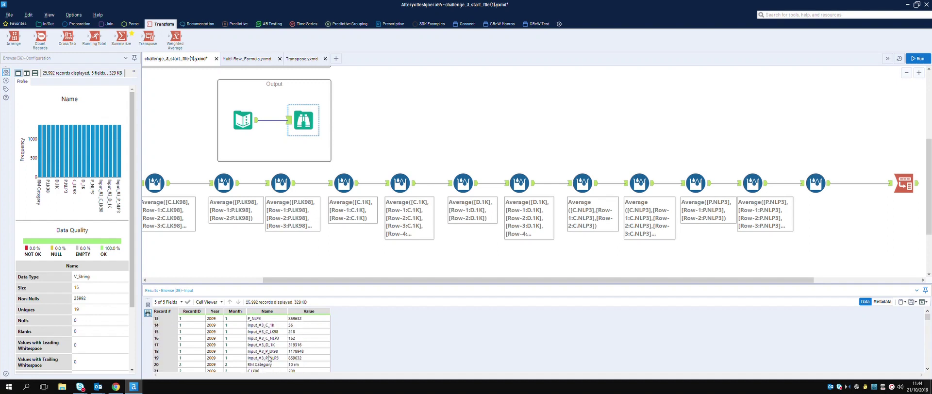
scroll(270, 356, "down", 1)
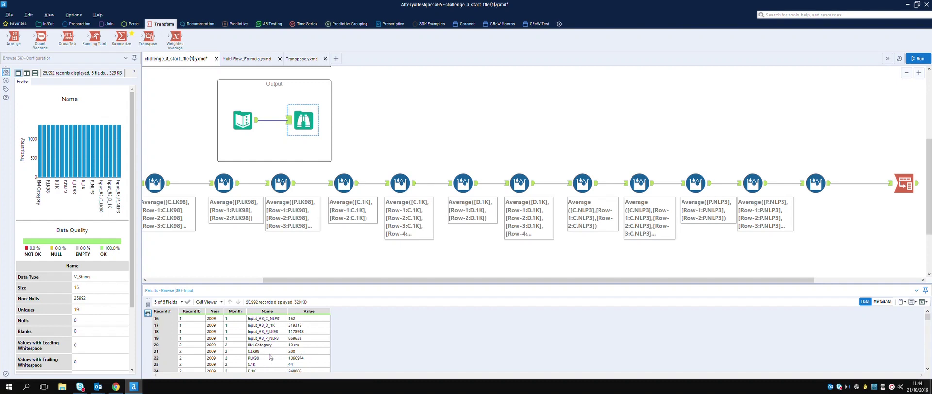
scroll(271, 357, "up", 1)
scroll(269, 357, "up", 2)
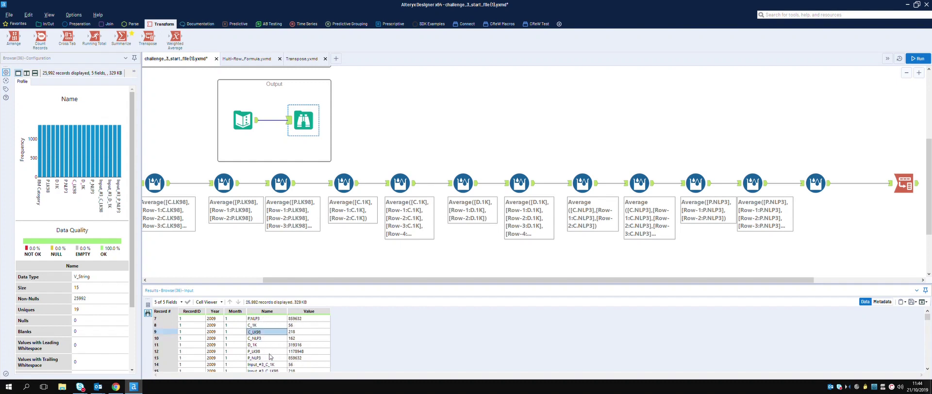
scroll(270, 356, "up", 1)
scroll(270, 358, "up", 1)
scroll(270, 357, "down", 1)
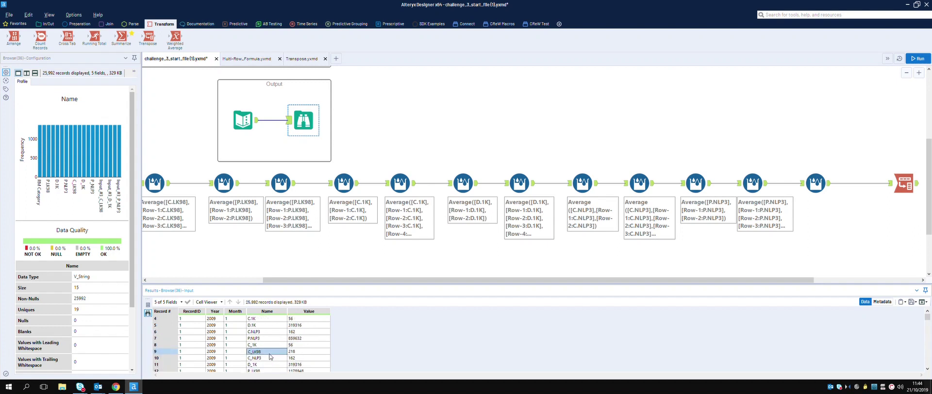
Examine the expected output's RecordID 6 rows to compare the C.LK98, C_LK98 and Input_#3_C_LK98 values
scroll(271, 356, "down", 12)
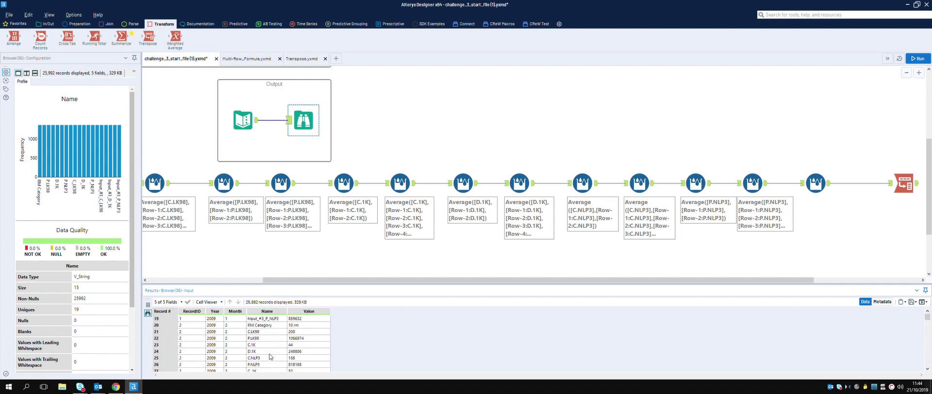
scroll(271, 357, "down", 16)
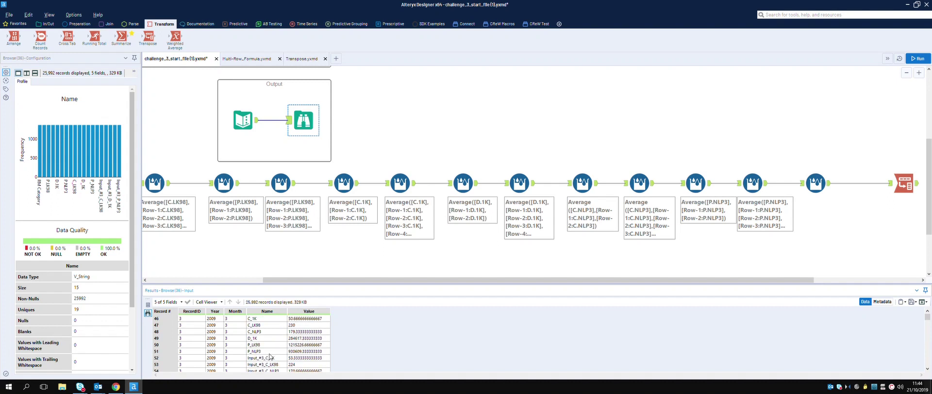
scroll(270, 357, "down", 4)
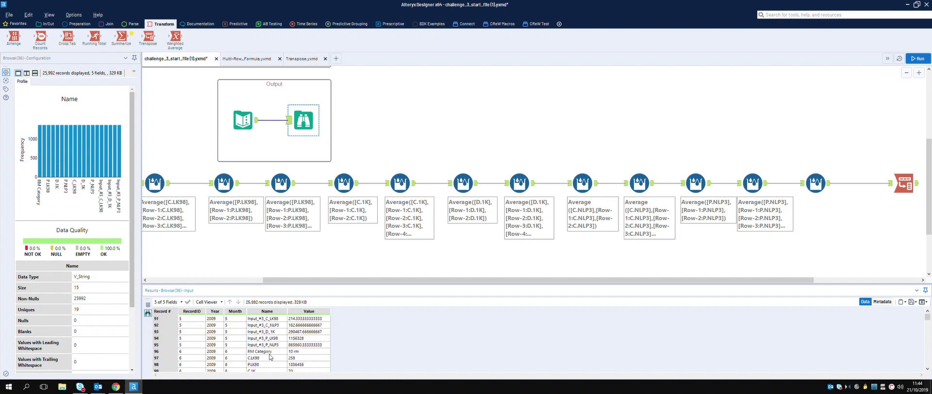
scroll(270, 357, "up", 2)
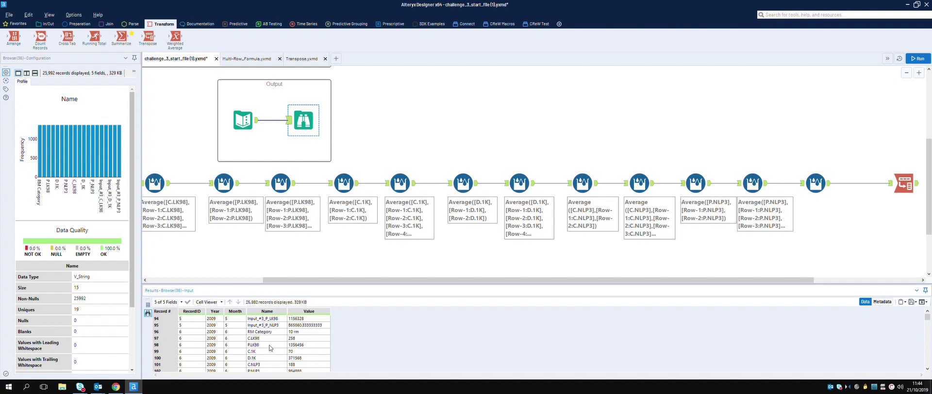
scroll(271, 348, "down", 1)
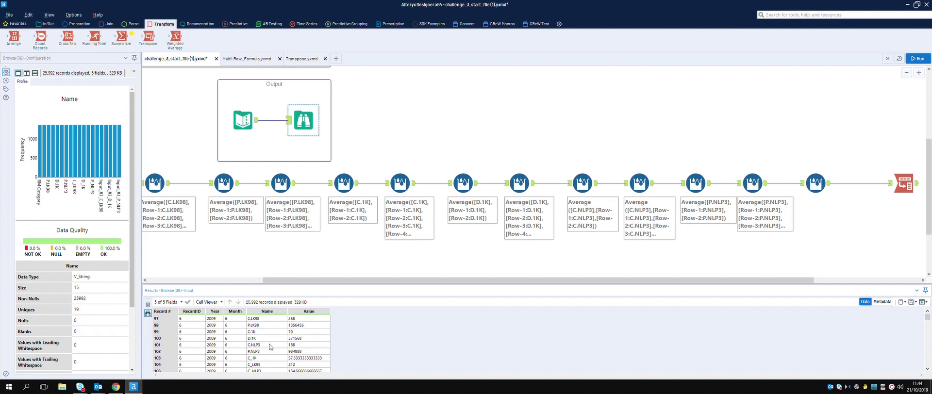
scroll(270, 346, "down", 1)
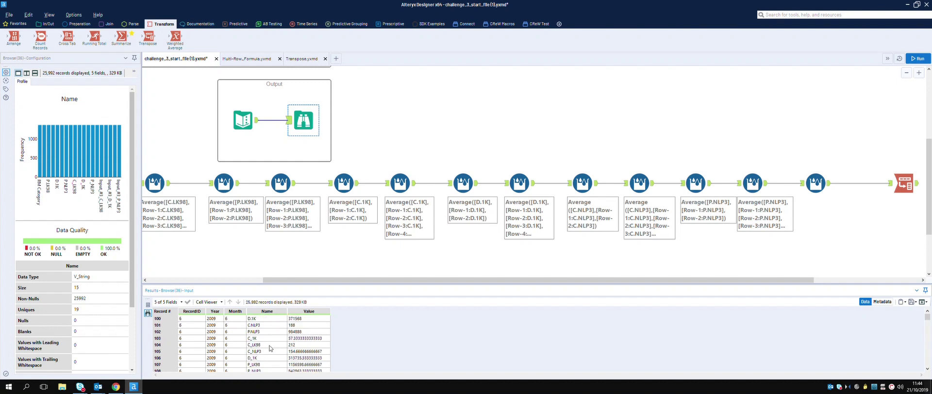
left_click(270, 347)
scroll(271, 347, "up", 1)
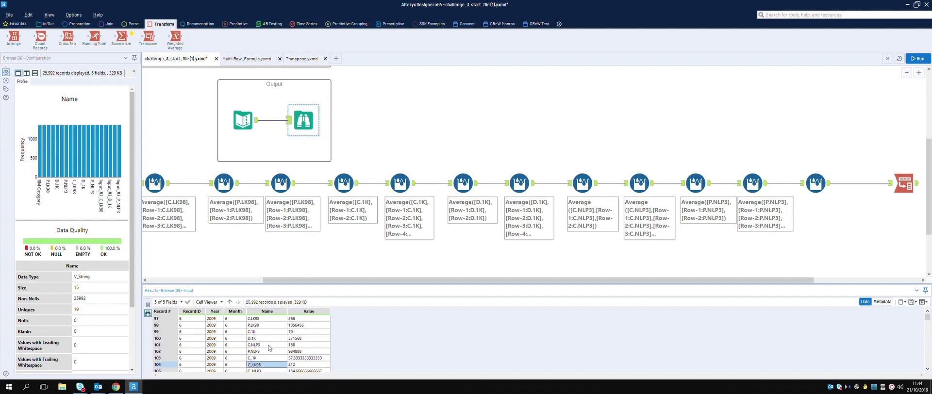
left_click(267, 320)
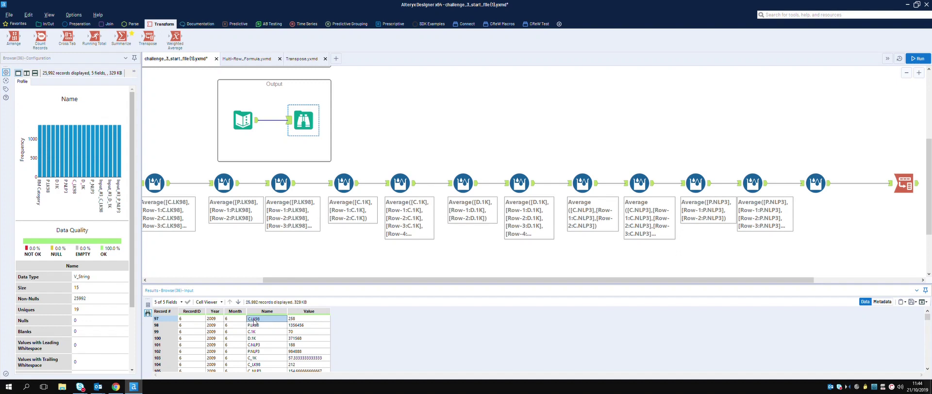
scroll(274, 325, "down", 2)
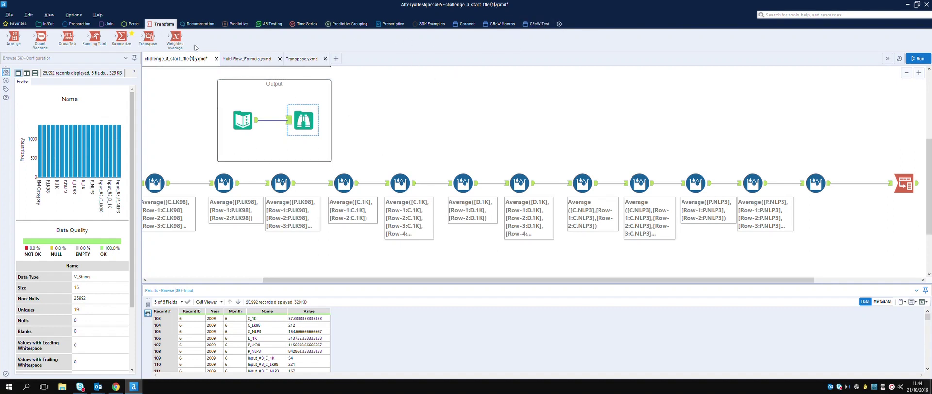
Insert a Select tool between the RecordID formula tool and Transpose, and widen its configuration to show the Rename column
left_click(77, 24)
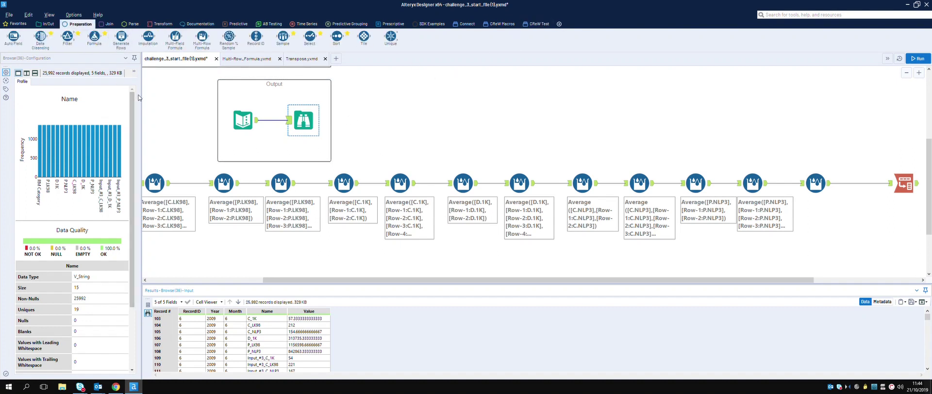
left_click_drag(309, 36, 873, 200)
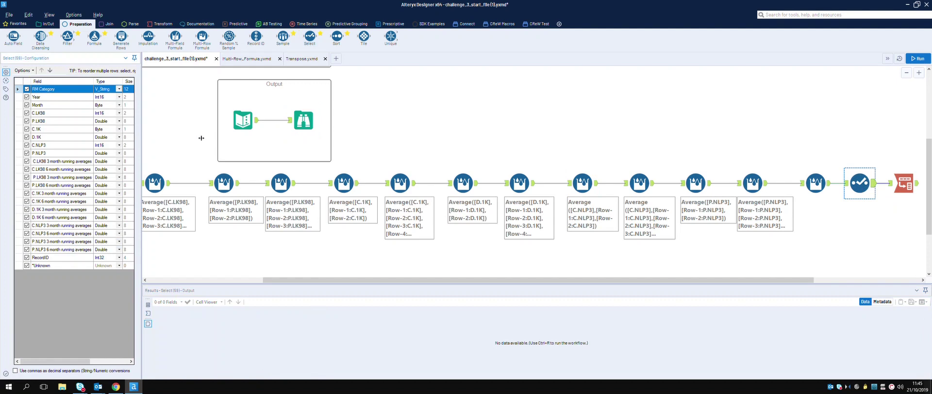
left_click_drag(141, 141, 266, 143)
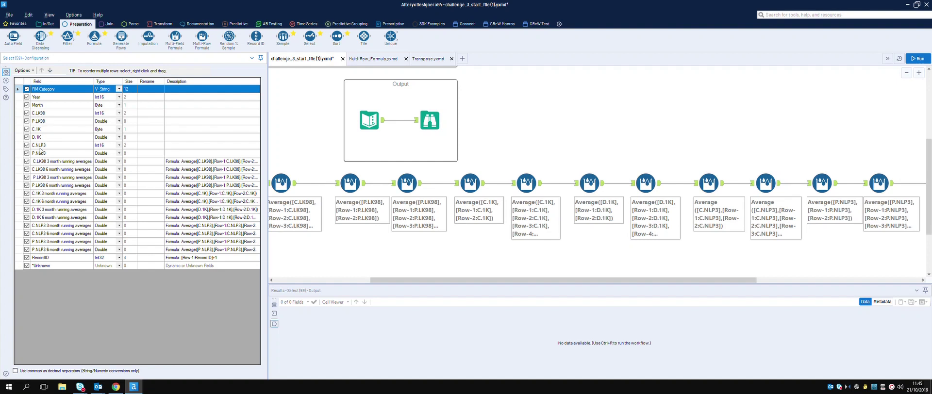
Rename the C.LK98 3 month running averages field to C_LK98 in the Select tool
left_click(145, 163)
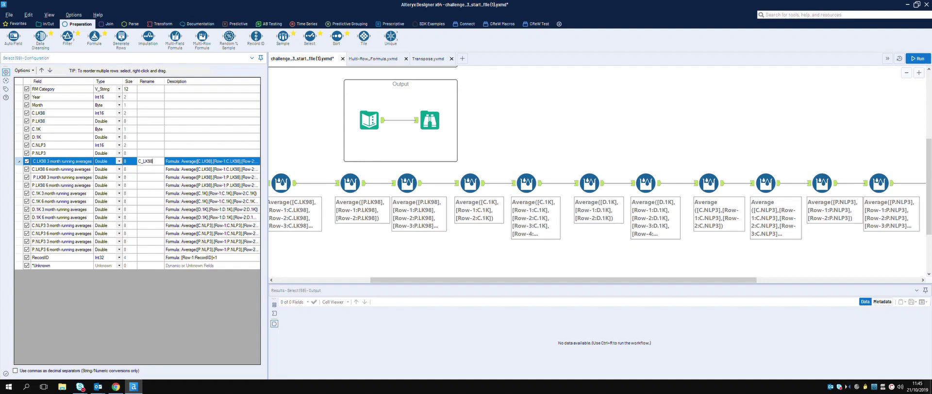
left_click(154, 170)
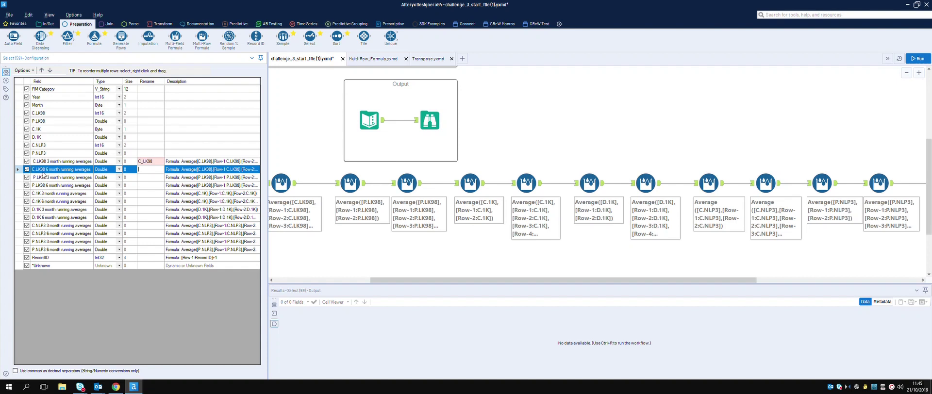
Copy the name Input_#3_C_LK98 without its header from the expected output's RecordID 1 rows
left_click(430, 121)
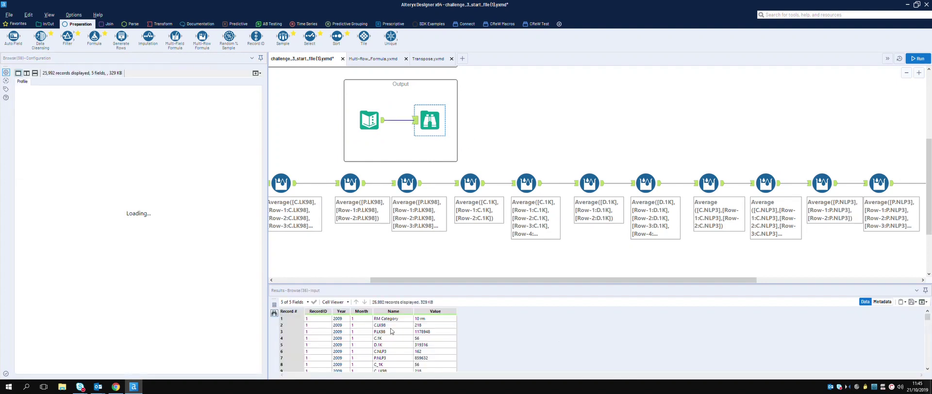
scroll(397, 338, "down", 2)
scroll(397, 338, "down", 3)
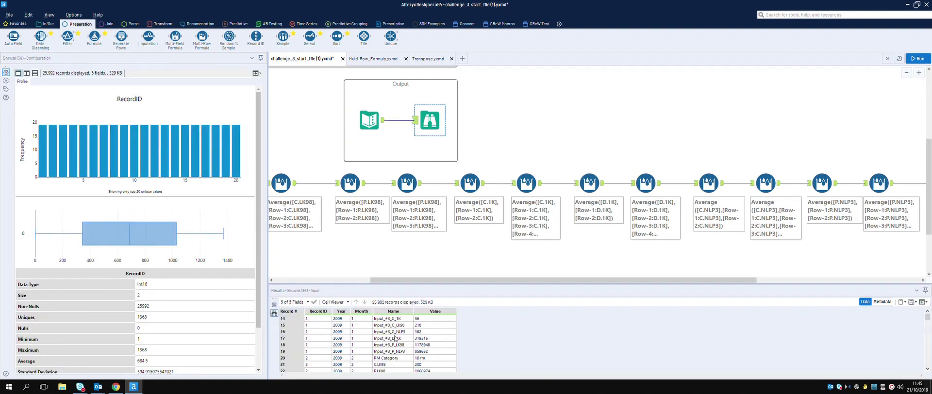
scroll(394, 338, "up", 1)
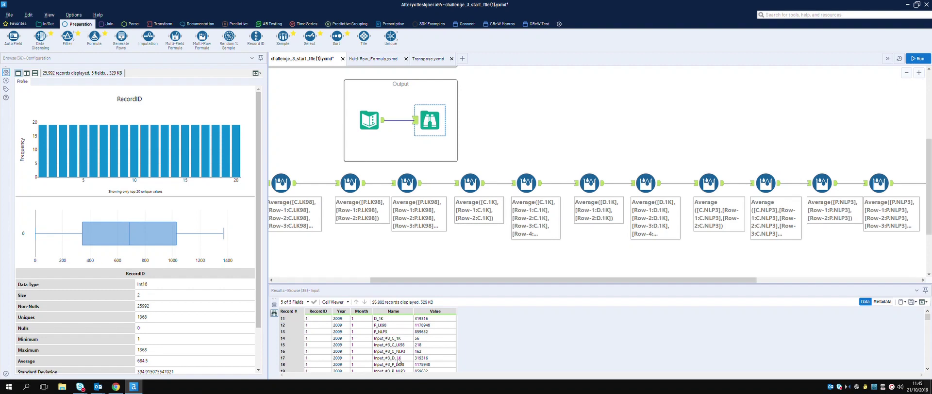
right_click(397, 345)
left_click(394, 345)
right_click(393, 345)
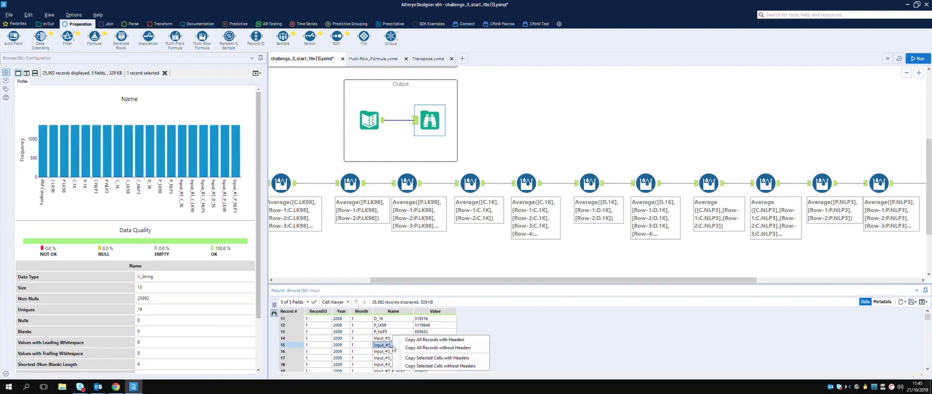
left_click(447, 367)
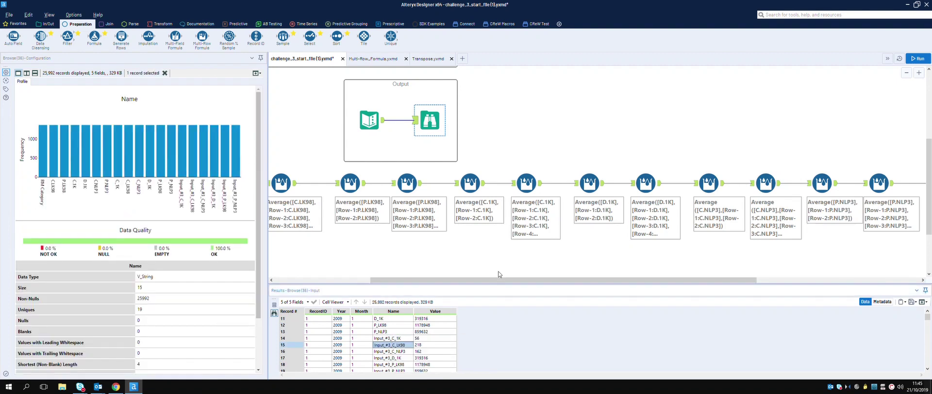
right_click(405, 346)
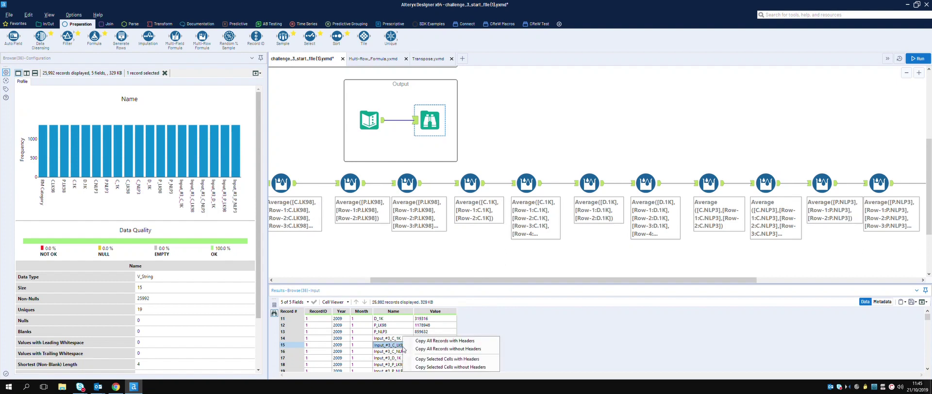
left_click(447, 369)
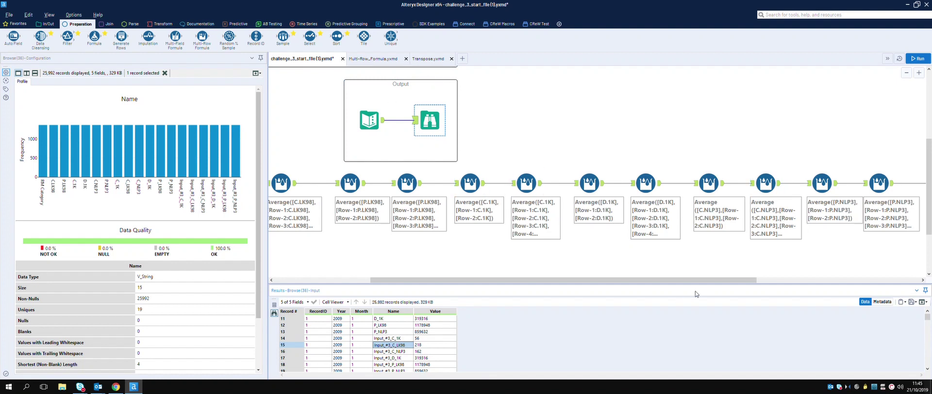
Rename the C.LK98 6 month running averages field to Input_#3_C_LK98 in the Select tool
left_click_drag(707, 280, 841, 279)
left_click(759, 183)
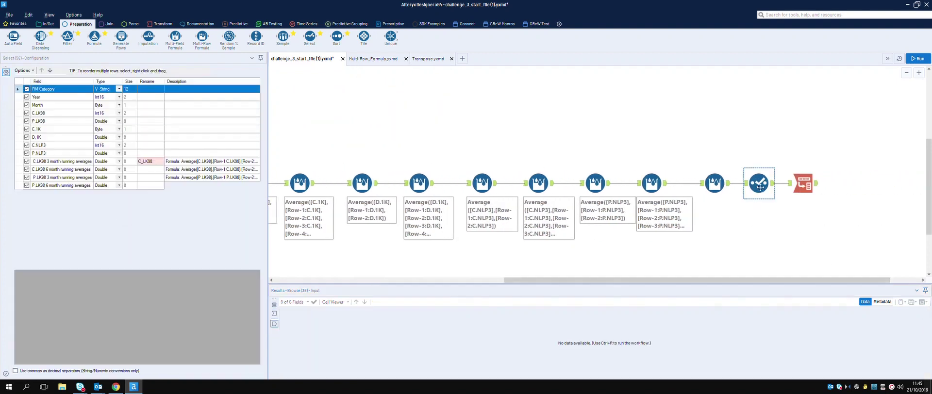
left_click(155, 169)
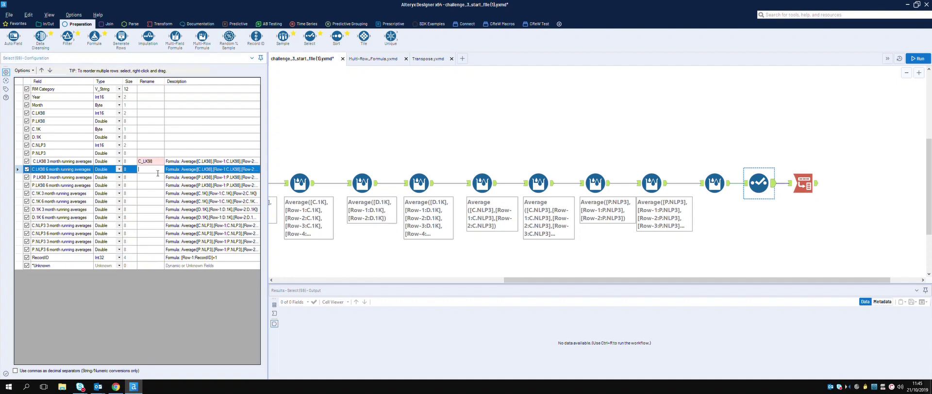
right_click(155, 170)
left_click(172, 202)
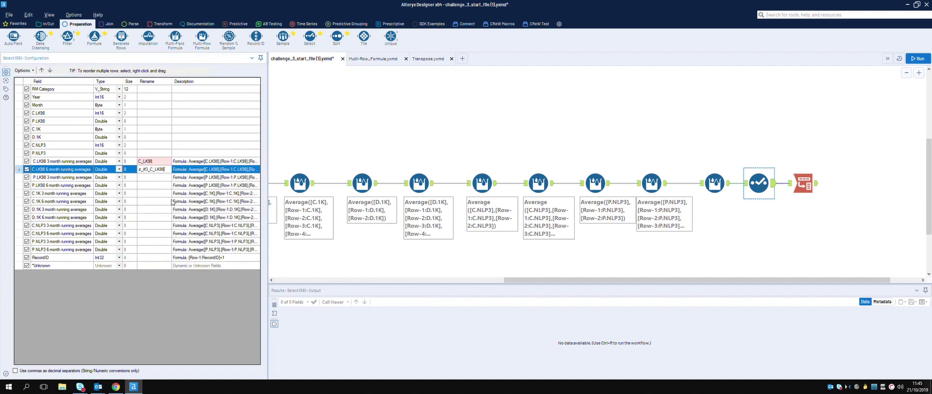
key("Return")
Check the expected output's underscore names and rename the C.1K 3 month running averages field to C_1K
left_click(156, 177)
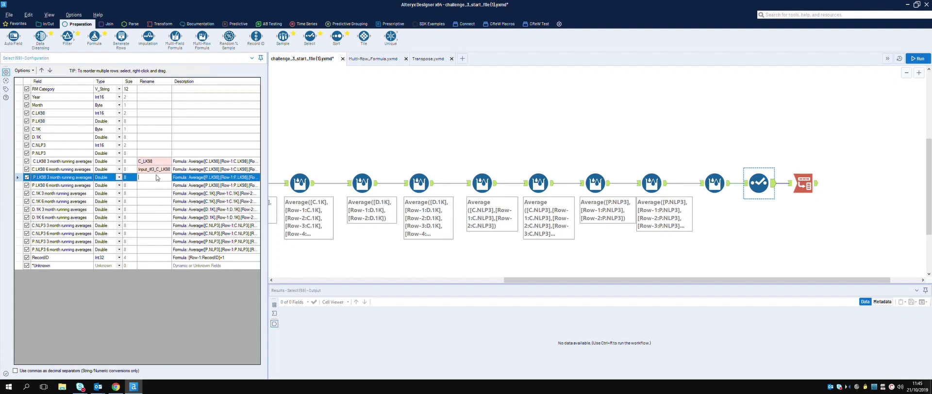
scroll(373, 194, "left", 5)
left_click(351, 121)
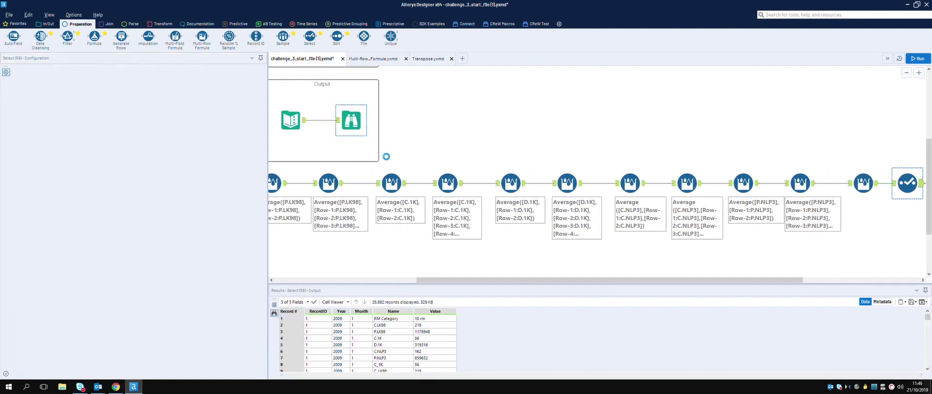
scroll(388, 340, "down", 2)
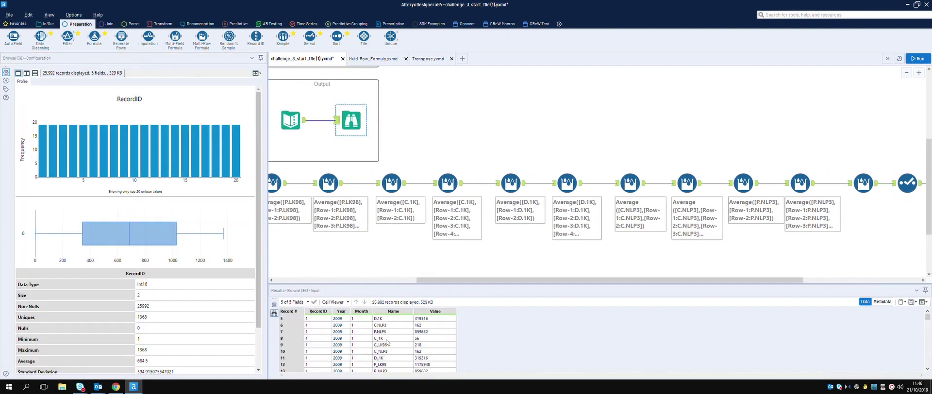
right_click(387, 342)
left_click(907, 183)
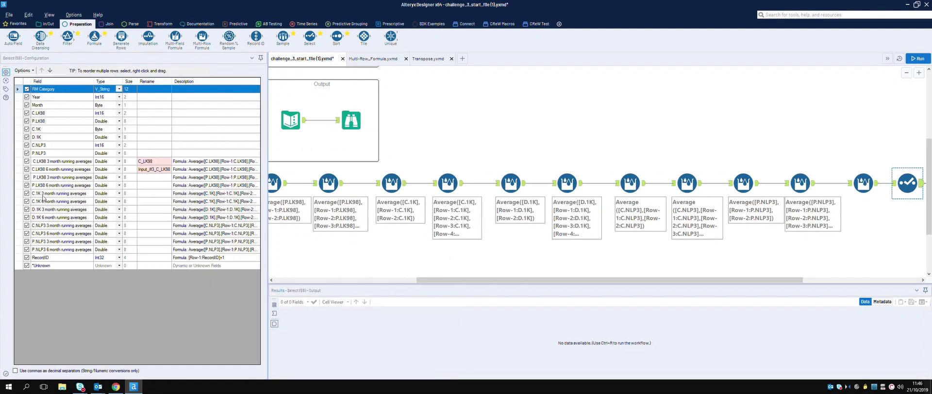
right_click(156, 190)
left_click(141, 199)
Look up the matching Input_#3_ name in the expected output and rename the C.1K 6 month running averages field to Input_#3_C_1K
left_click(360, 125)
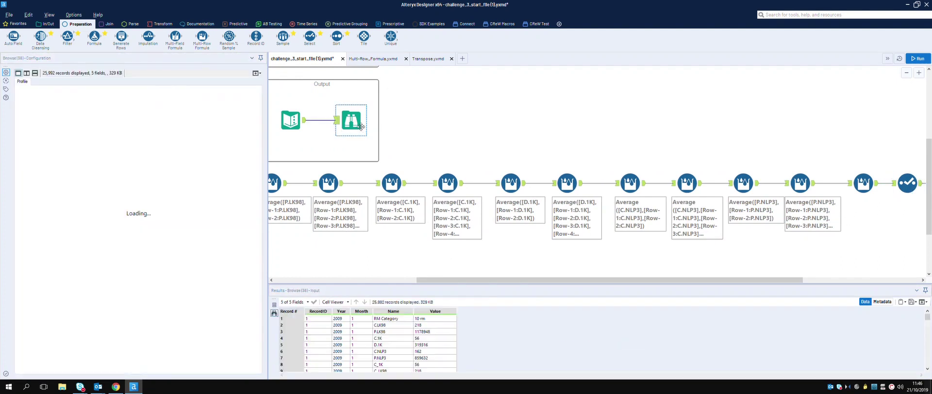
scroll(392, 351, "down", 3)
left_click(391, 348)
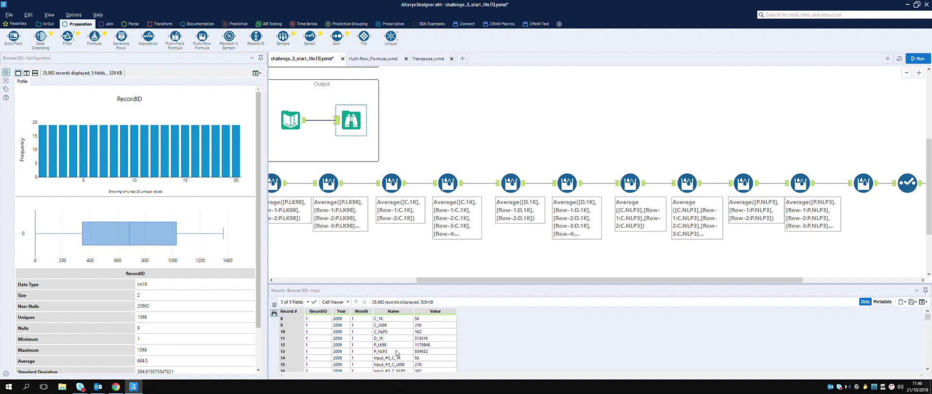
left_click(907, 183)
left_click(145, 201)
right_click(157, 202)
left_click(174, 234)
Copy the P_LK98 name from the expected output and use it to rename the P.LK98 3 month running averages field
left_click(154, 210)
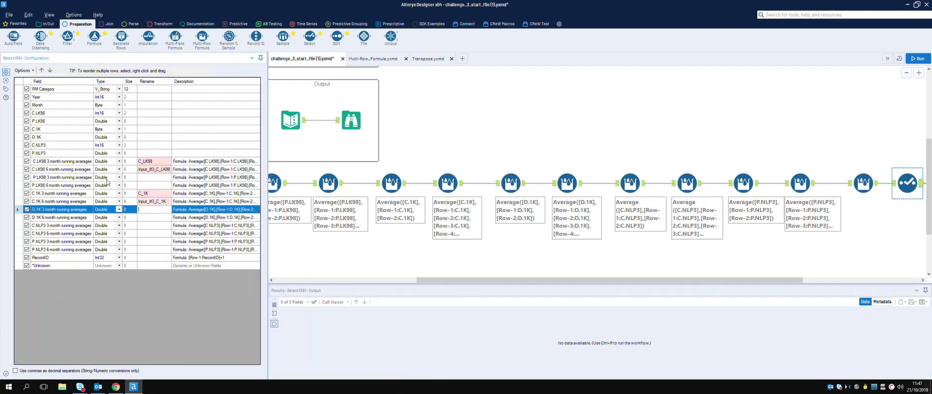
left_click(351, 120)
scroll(393, 340, "down", 2)
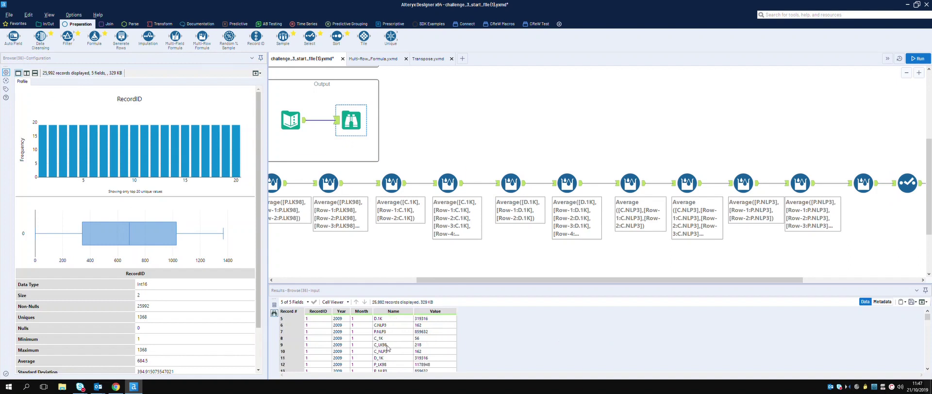
left_click(390, 365)
left_click(907, 183)
left_click(153, 177)
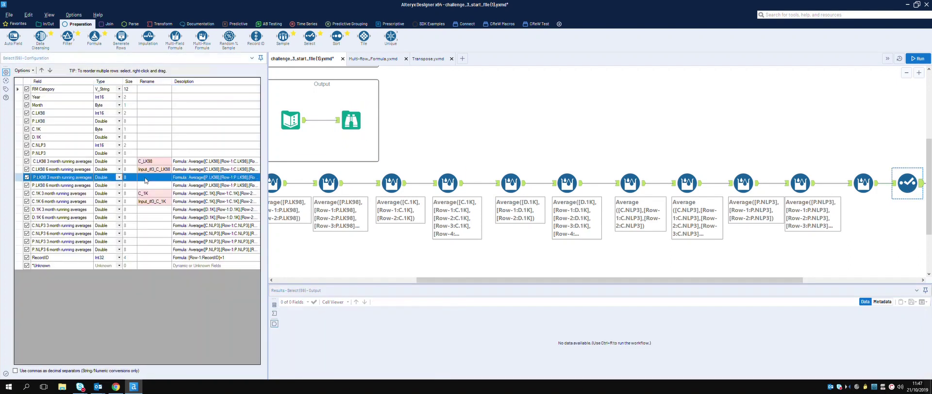
left_click(153, 177)
key("ctrl+v")
Copy the expected output's names from C_1K through Input_#3_P_NLP3 and paste them into a new Notepad document
left_click(350, 120)
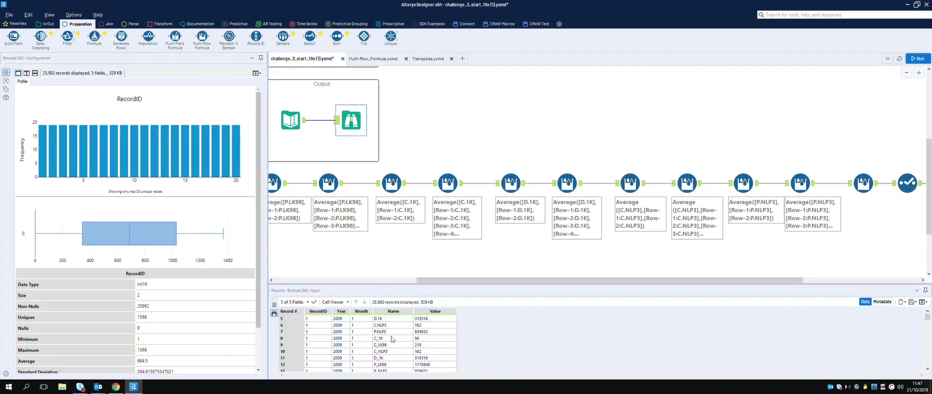
left_click_drag(393, 318, 394, 364)
right_click(398, 364)
left_click(445, 374)
left_click(7, 386)
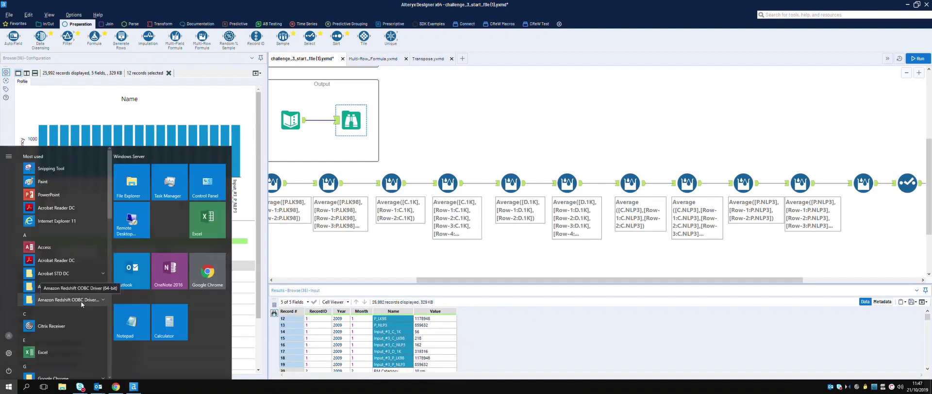
left_click(81, 297)
right_click(54, 68)
key("p")
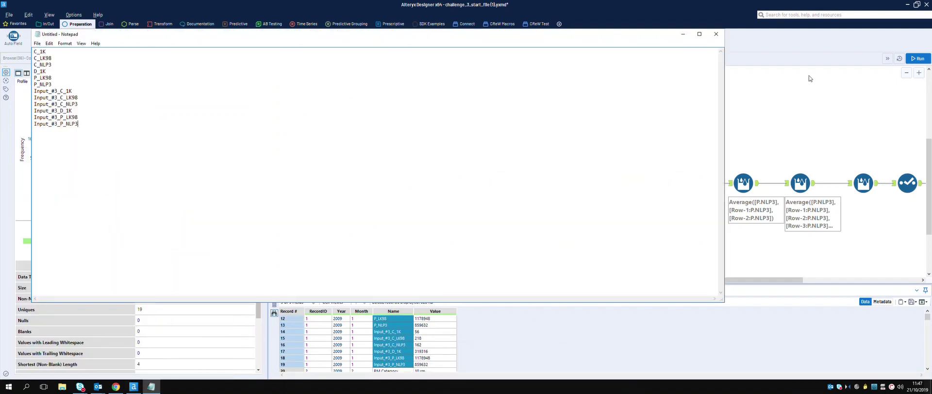
Arrange the Notepad name list and the Alteryx workflow side by side, with the Select tool in view
key("super+Left")
left_click(618, 91)
left_click_drag(789, 278, 878, 284)
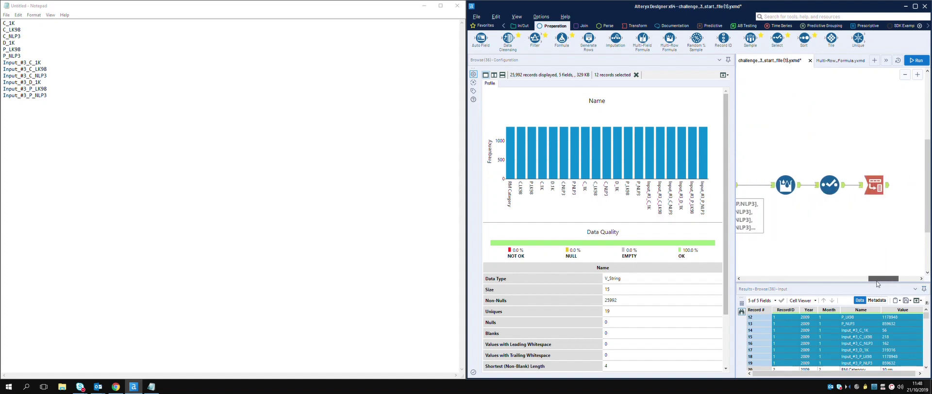
Rename the P.LK98 6 month running averages field to Input_#3_P_LK98 in the Select tool, using the Notepad list
left_click(829, 185)
left_click(516, 189)
double_click(24, 89)
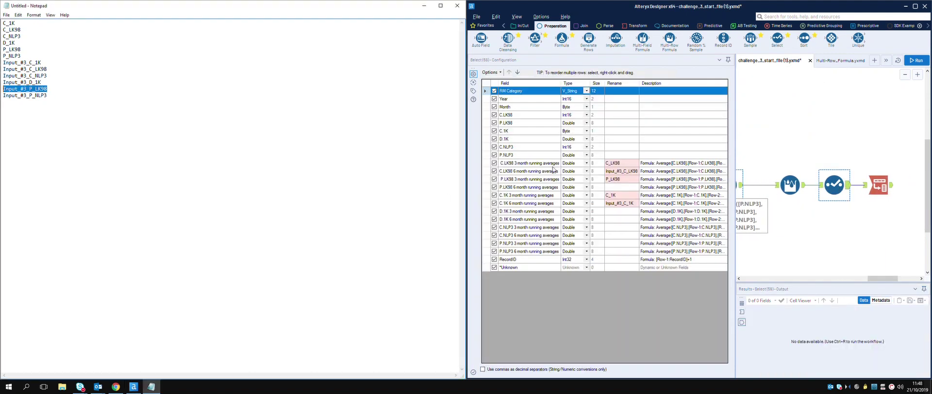
Rename the D.1K 3 month and 6 month running averages fields to D_1K and Input_#3_D_1K, copying from the Notepad list
left_click(619, 211)
double_click(9, 43)
key("ctrl+c")
left_click(569, 214)
key("ctrl+v")
double_click(4, 83)
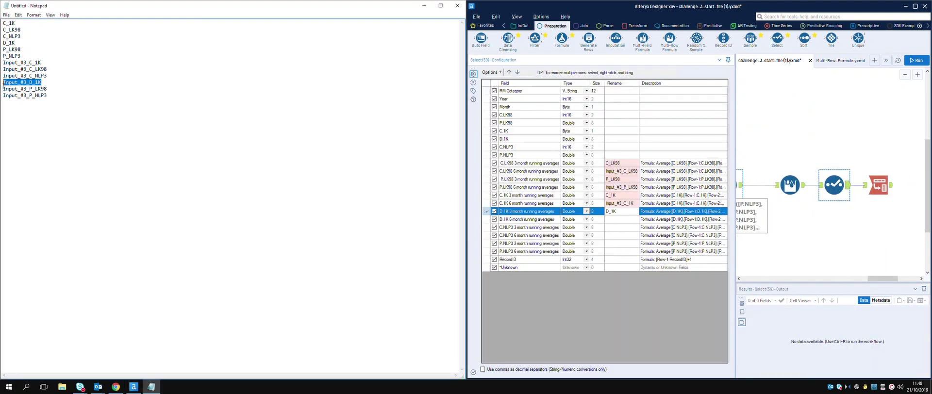
key("ctrl+c")
left_click(620, 219)
key("ctrl+v")
Rename the C.NLP3 3 month and 6 month running averages fields to C_NLP3 and Input_#3_C_NLP3, copying from the Notepad list
double_click(10, 36)
key("ctrl+c")
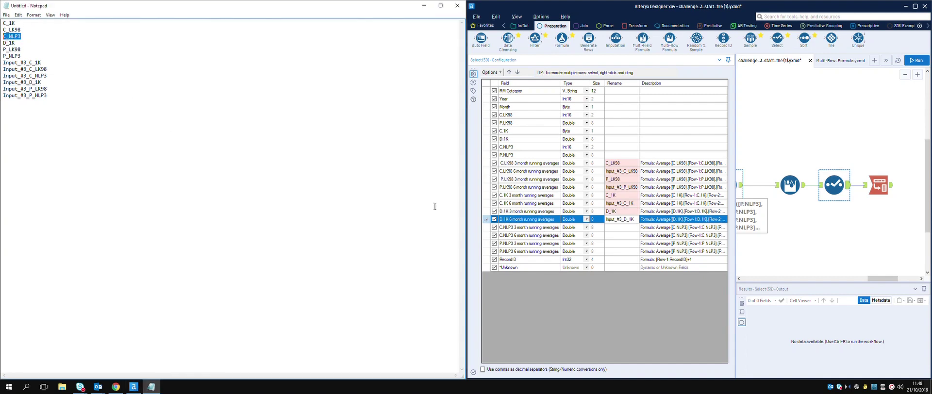
left_click(620, 227)
key("ctrl+v")
double_click(3, 75)
key("ctrl+c")
left_click(621, 235)
key("ctrl+v")
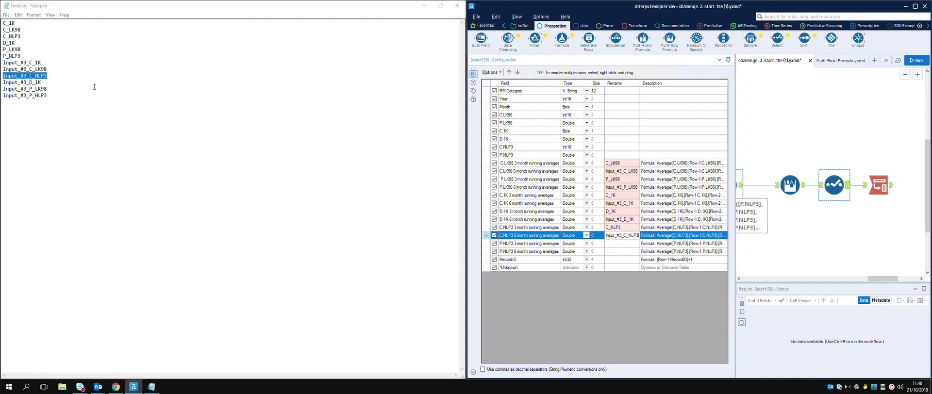
Rename the P.NLP3 3 month and 6 month running averages fields to P_NLP3 and Input_#3_P_NLP3, copying from the Notepad list
double_click(10, 56)
left_click(753, 212)
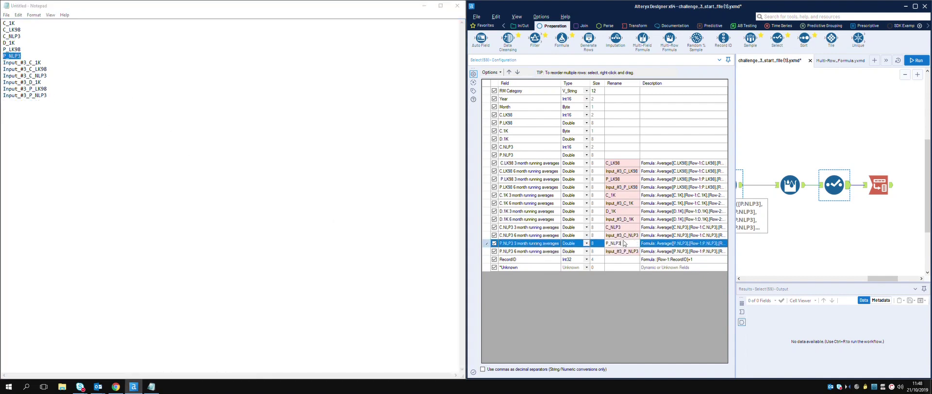
left_click(842, 191)
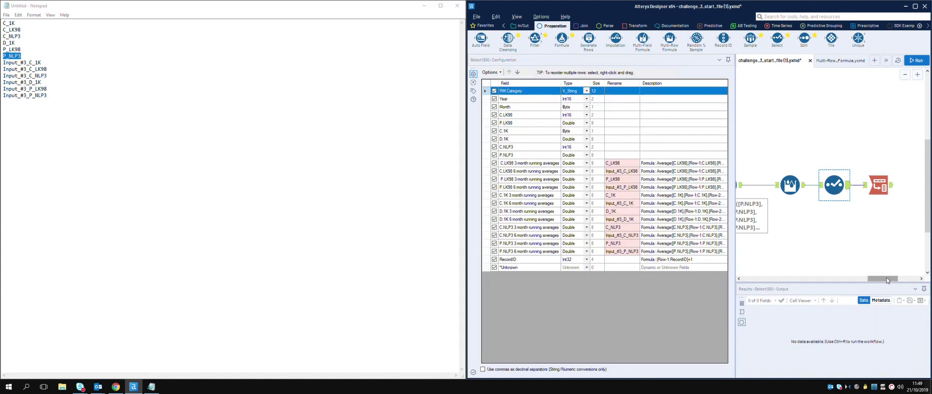
Maximize Alteryx Designer and compare the name order in the expected output with the Select tool's field list
left_click(915, 5)
scroll(676, 204, "left", 10)
left_click(326, 120)
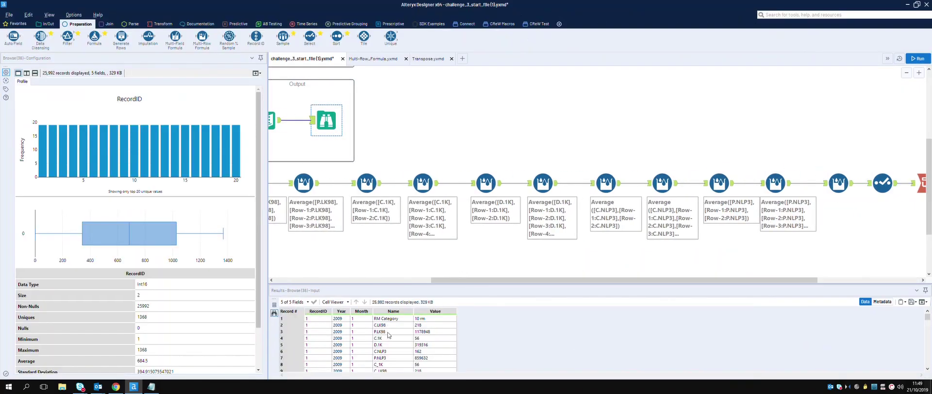
left_click(882, 183)
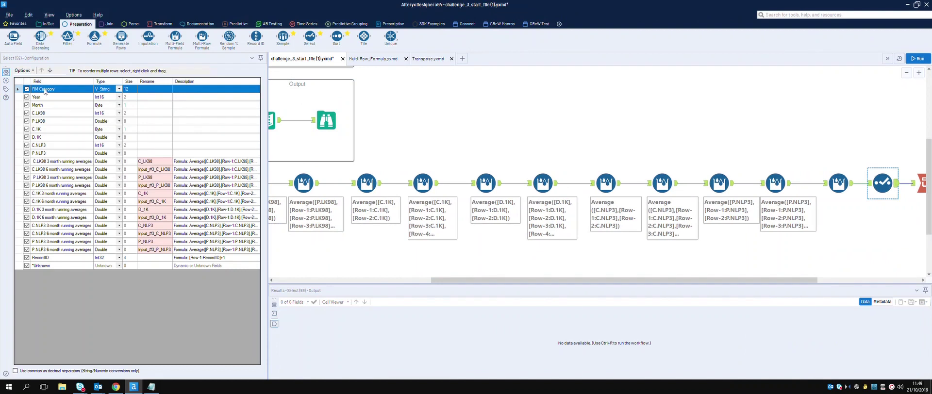
Run the workflow and inspect the names and values in the Transpose tool's output
scroll(704, 218, "right", 5)
key("ctrl+r")
left_click(764, 184)
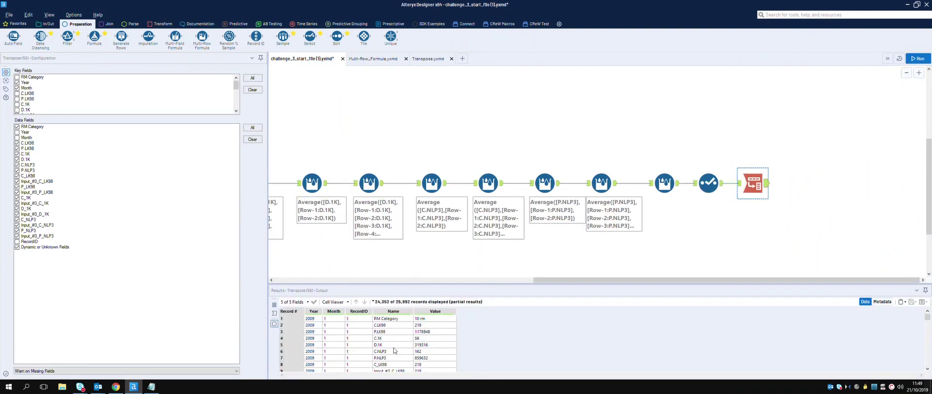
scroll(395, 351, "down", 2)
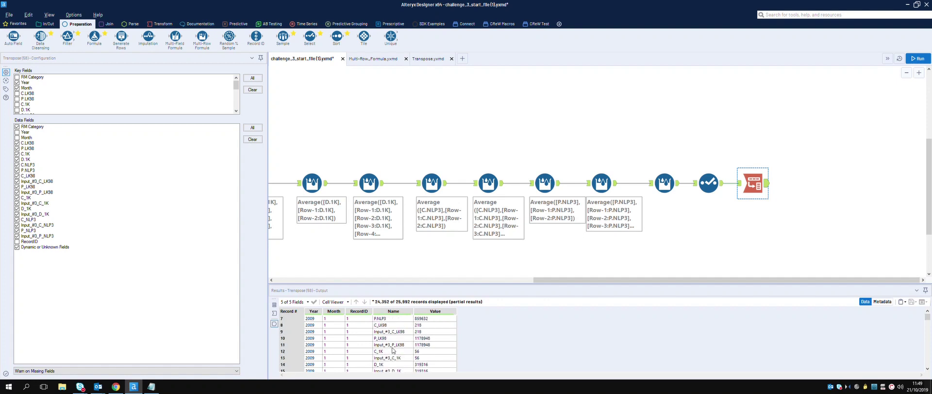
Compare the name order in the expected output with the Select tool's field list
scroll(483, 146, "left", 5)
left_click(483, 120)
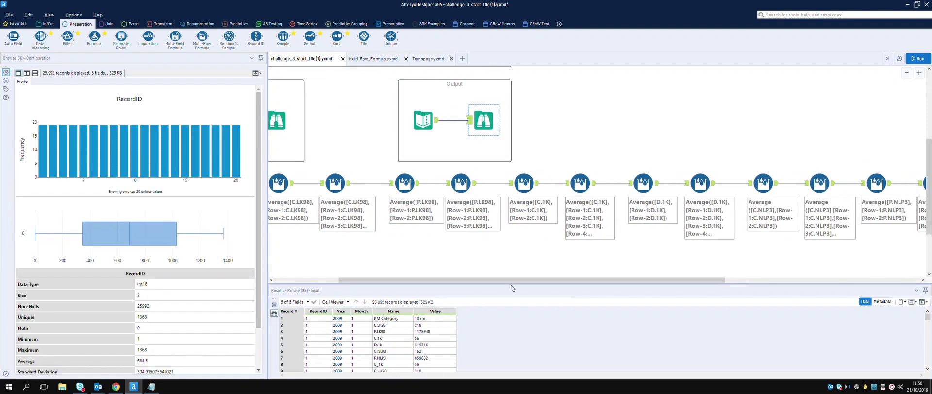
scroll(631, 219, "right", 5)
left_click(796, 183)
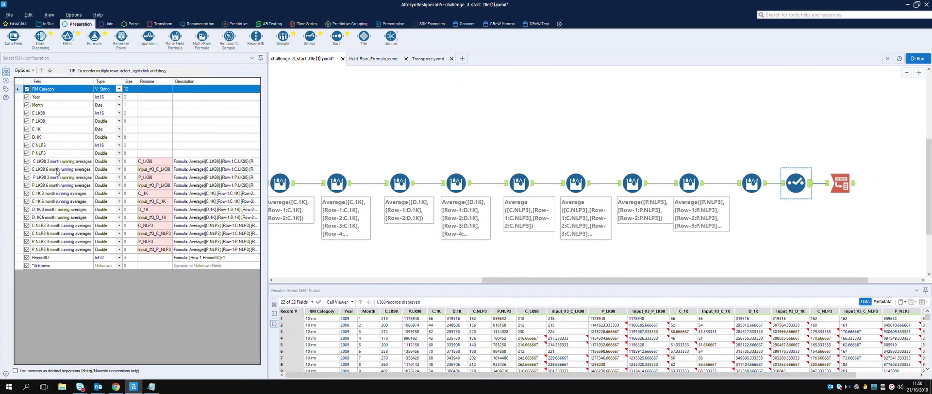
left_click(57, 171)
Copy the Name values from the expected output, C.LK98 through Input_#3_P_NLP3, into Notepad as an ordering reference
scroll(401, 183, "left", 5)
left_click(427, 117)
left_click_drag(393, 325, 396, 372)
key("ctrl+c")
left_click(152, 386)
key("ctrl+v")
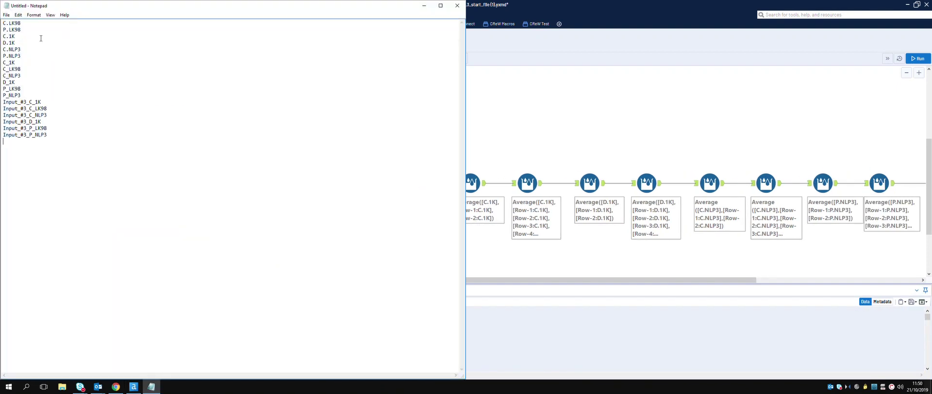
In the Select tool, move the C.1K 3 month running averages field above the C.LK98 3 month field
left_click(644, 7)
scroll(825, 195, "right", 5)
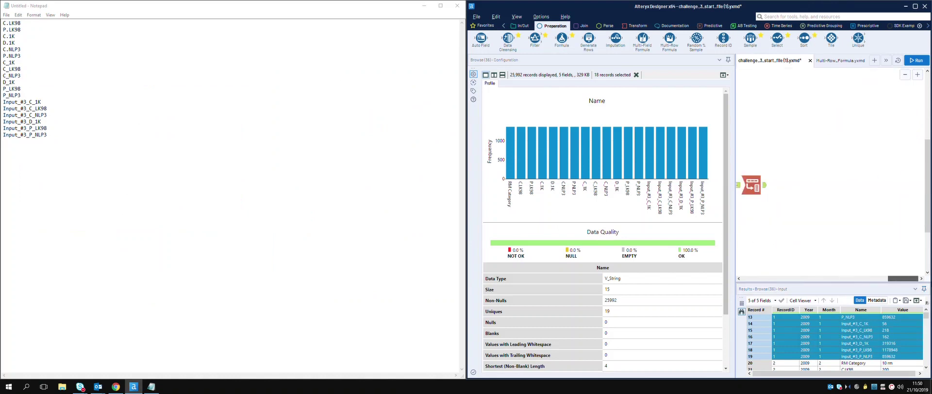
left_click(796, 185)
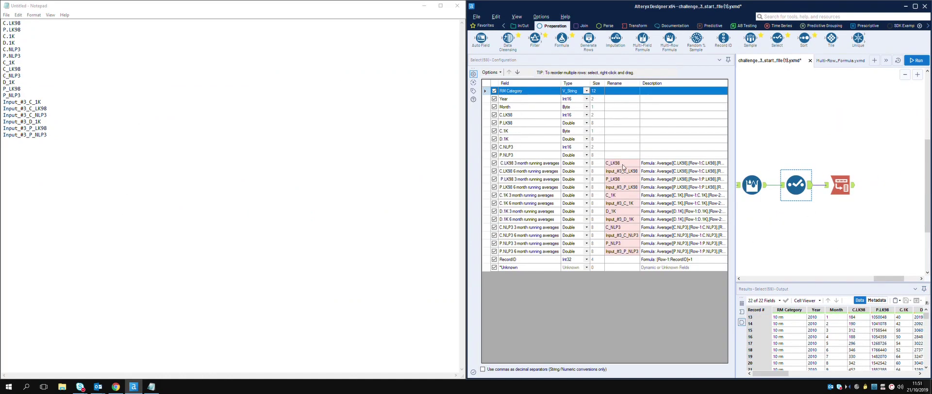
left_click(548, 196)
left_click(509, 72)
left_click(509, 73)
left_click(509, 72)
left_click(508, 72)
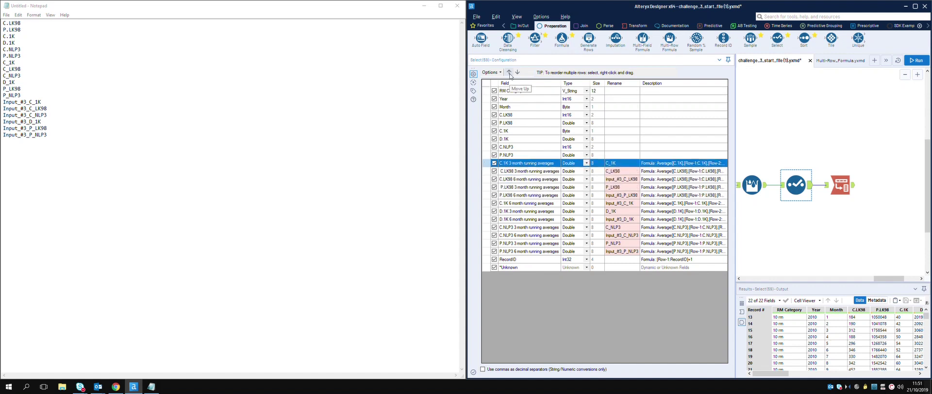
Place the C.LK98 and P.LK98 3 month running averages fields directly below C_1K, in that order
left_click(514, 189)
left_click(509, 73)
left_click(509, 72)
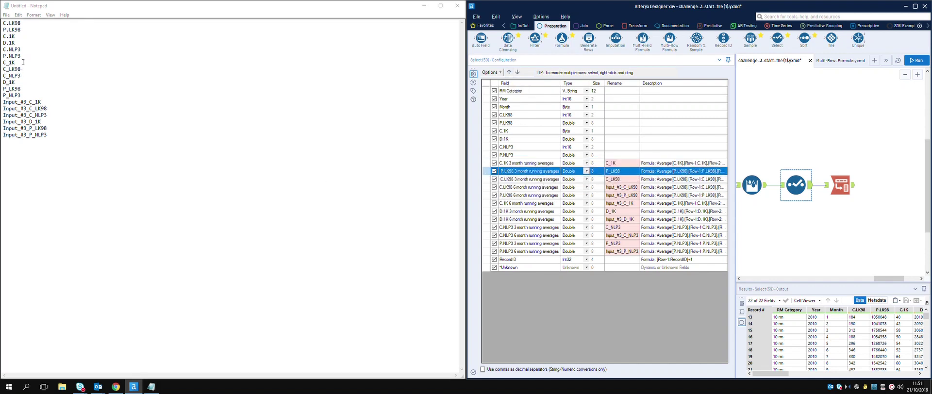
left_click_drag(24, 73, 6, 69)
left_click(571, 180)
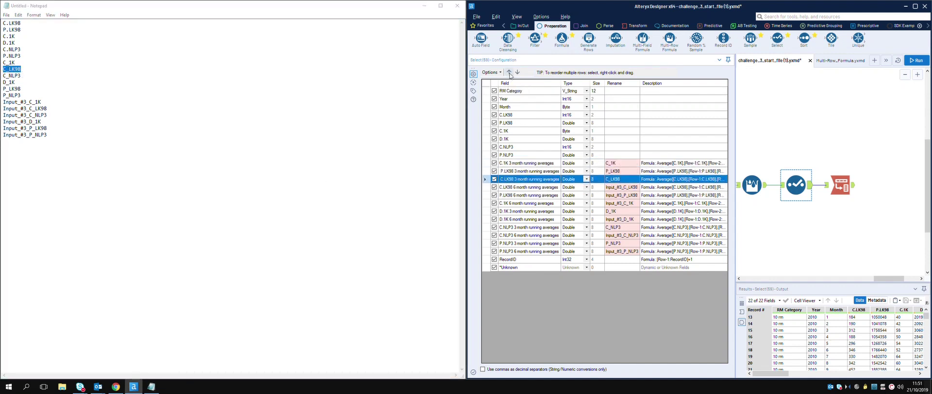
left_click(509, 73)
Move the C.NLP3 3 month running averages field between C_LK98 and P_LK98
left_click(522, 228)
left_click(509, 73)
left_click(508, 72)
left_click(509, 73)
left_click(508, 72)
left_click(509, 72)
left_click(509, 73)
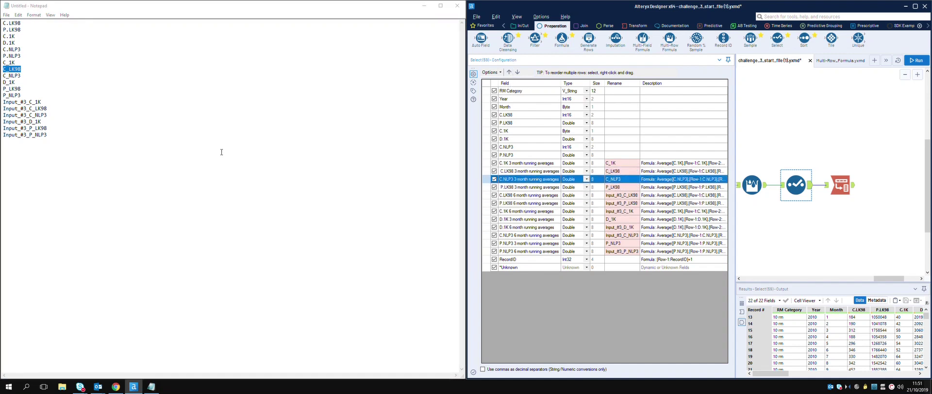
Move the D.1K 3 month running averages field directly below P_LK98
left_click(222, 150)
left_click(530, 219)
left_click(509, 72)
left_click(509, 72)
left_click(509, 72)
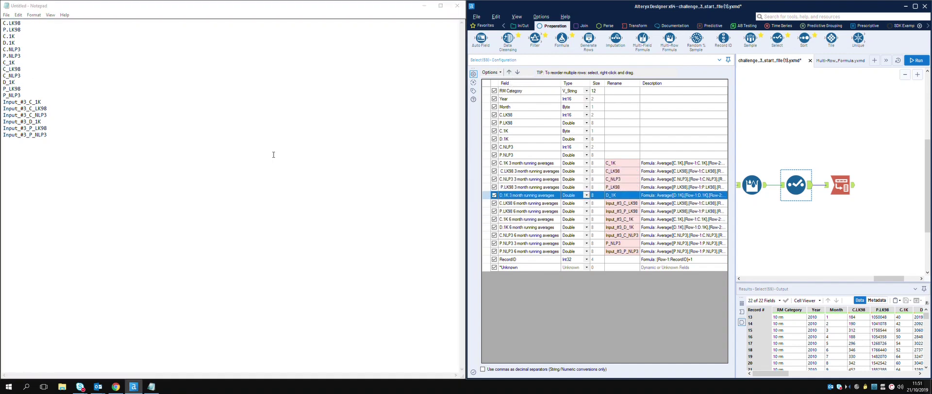
Move the P.NLP3 3 month running averages field directly below D_1K
left_click(525, 243)
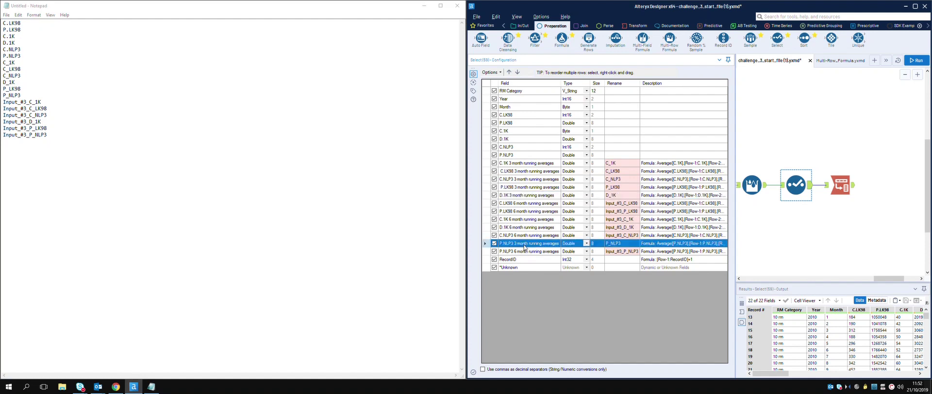
left_click(509, 73)
left_click(509, 73)
left_click(509, 73)
left_click(509, 72)
left_click(509, 72)
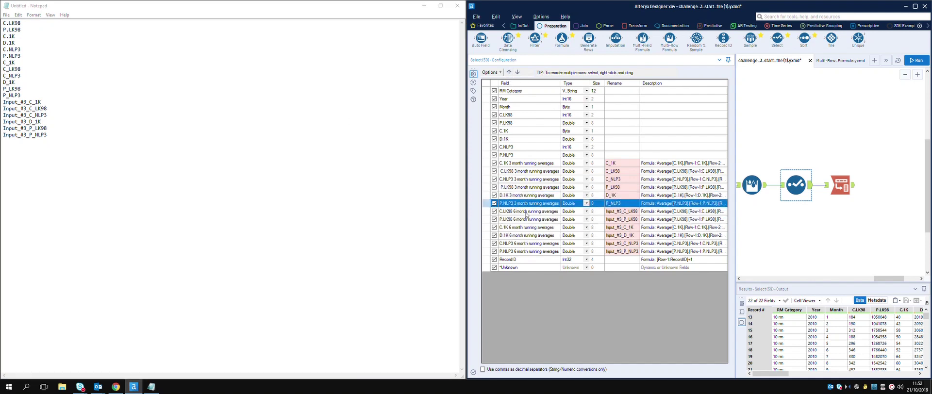
Reorder the first 6 month running averages fields as Input_#3_C_1K, Input_#3_C_LK98 and Input_#3_P_LK98, directly below P_NLP3
left_click(524, 228)
left_click(509, 72)
left_click(525, 212)
left_click(508, 72)
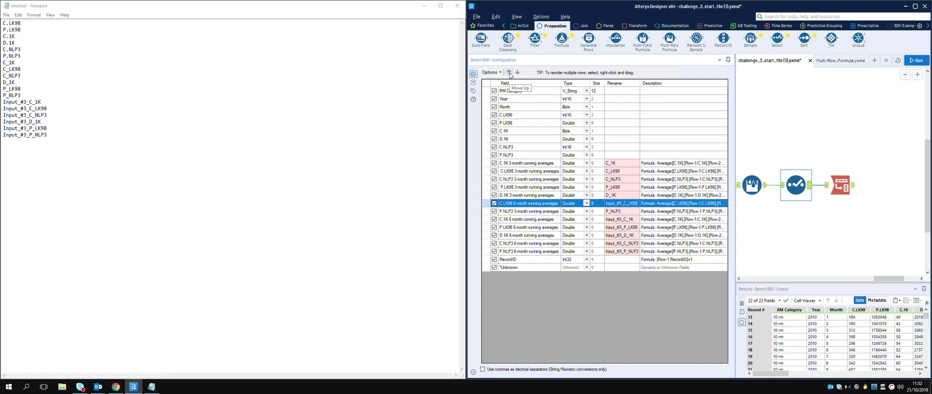
left_click(517, 72)
left_click(517, 72)
Move Input_#3_C_NLP3 and Input_#3_D_1K above Input_#3_P_LK98, in that order
left_click(517, 245)
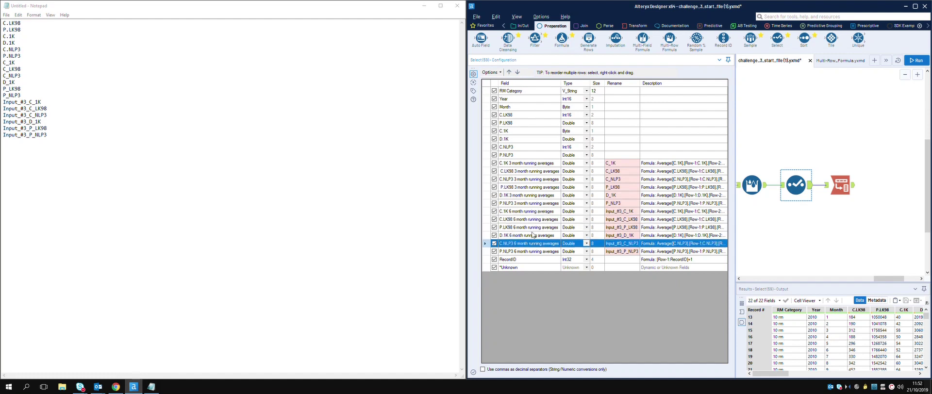
left_click(509, 72)
left_click(509, 72)
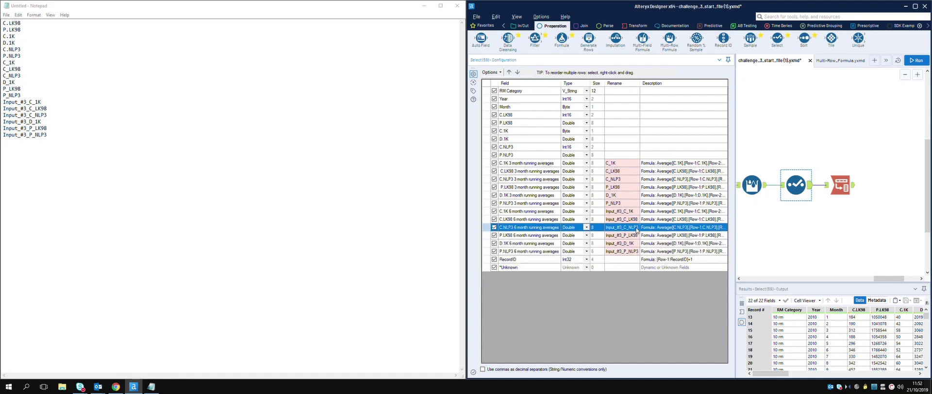
left_click(633, 243)
left_click(509, 72)
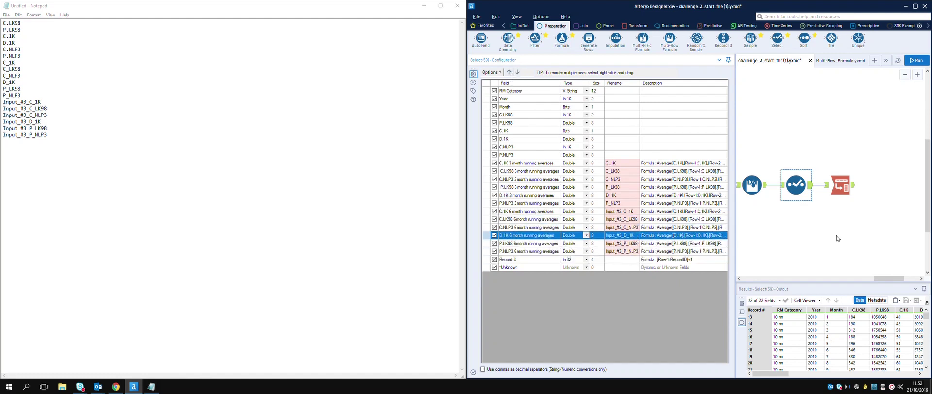
Move the RecordID field up to directly above Year in the Select tool
left_click(495, 256)
left_click(509, 72)
left_click(509, 72)
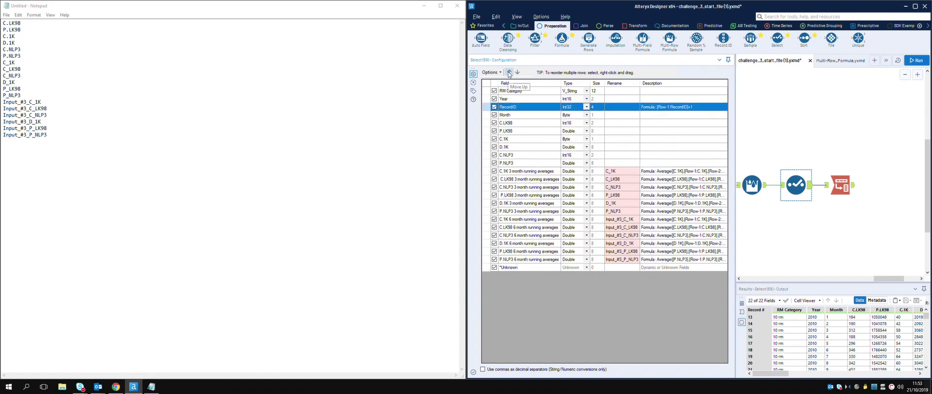
left_click(508, 72)
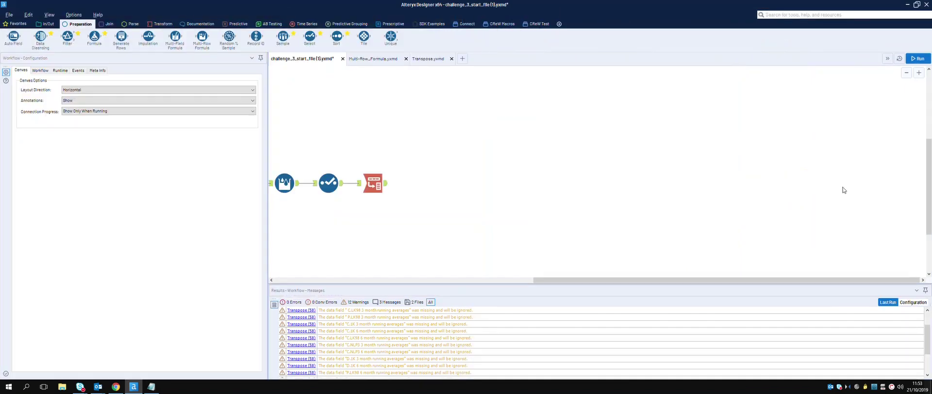
Run the workflow and compare the Transpose tool's output with the expected output
left_click(917, 58)
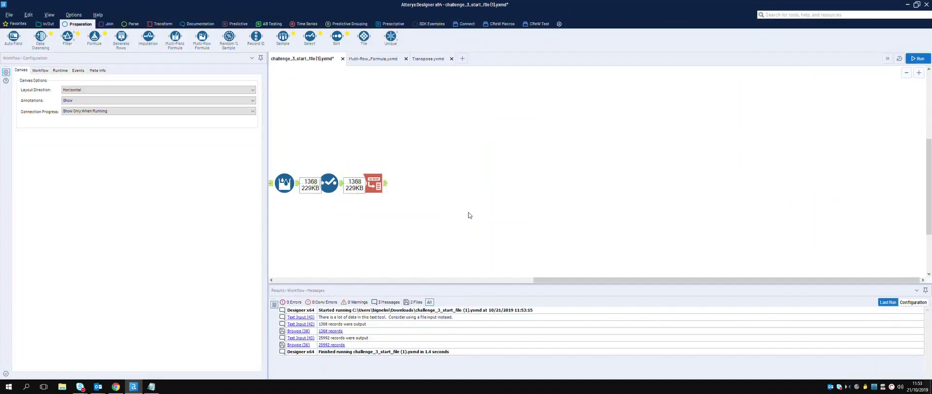
left_click(388, 184)
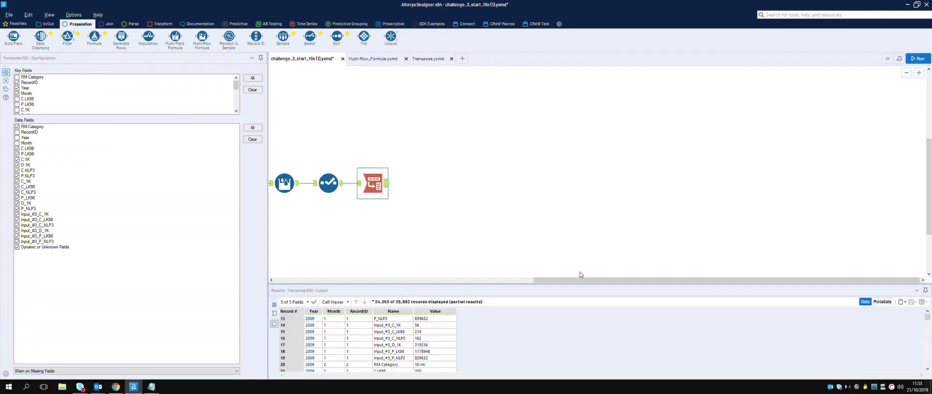
left_click_drag(563, 280, 468, 294)
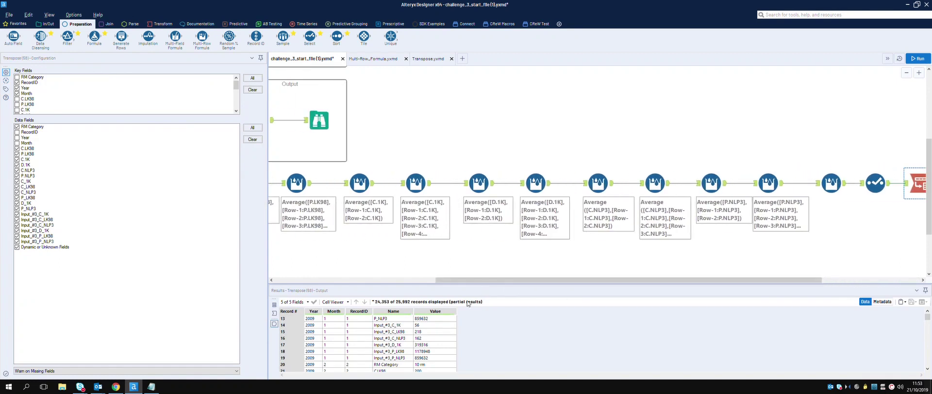
scroll(398, 344, "up", 4)
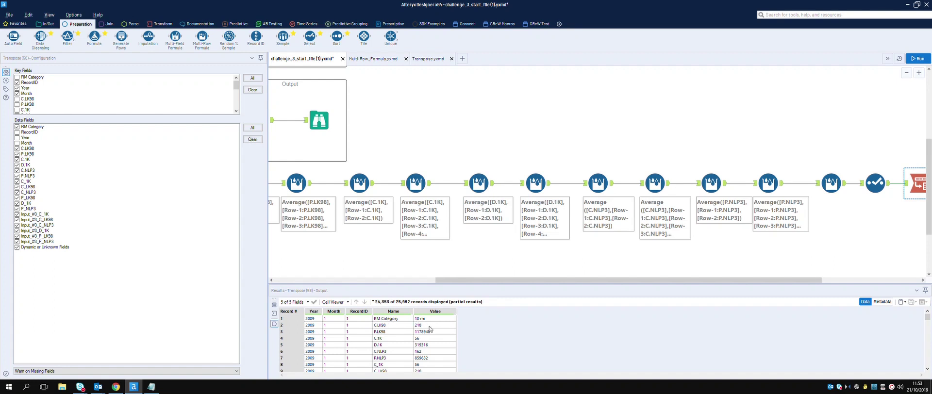
left_click(321, 122)
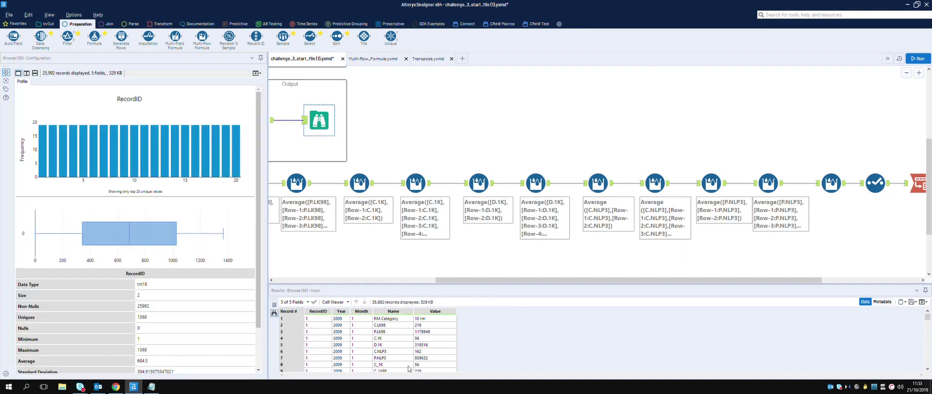
scroll(399, 341, "down", 10)
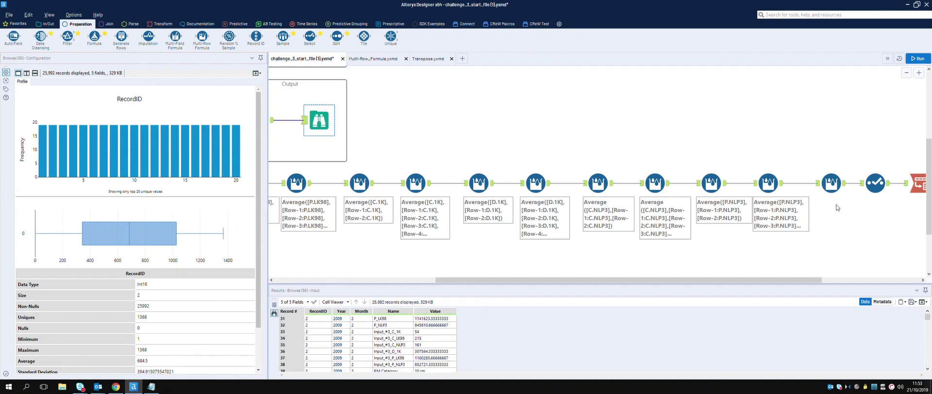
Add a Browse tool after the Transpose tool and run the workflow
left_click_drag(765, 284, 879, 284)
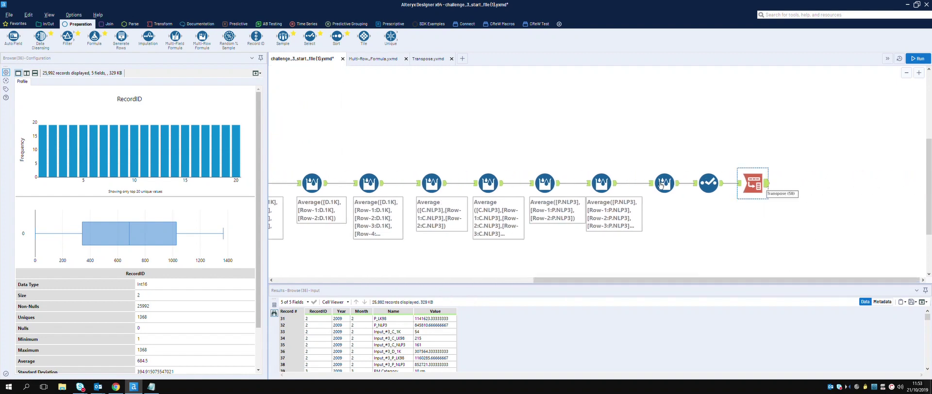
left_click(47, 24)
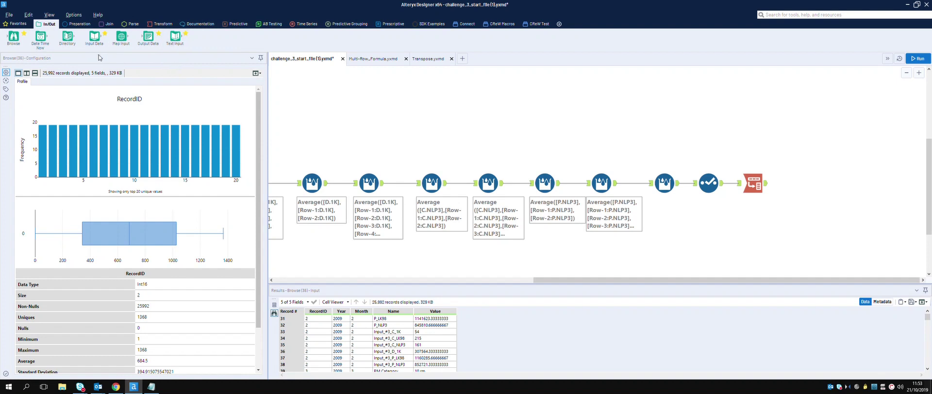
left_click_drag(13, 37, 815, 194)
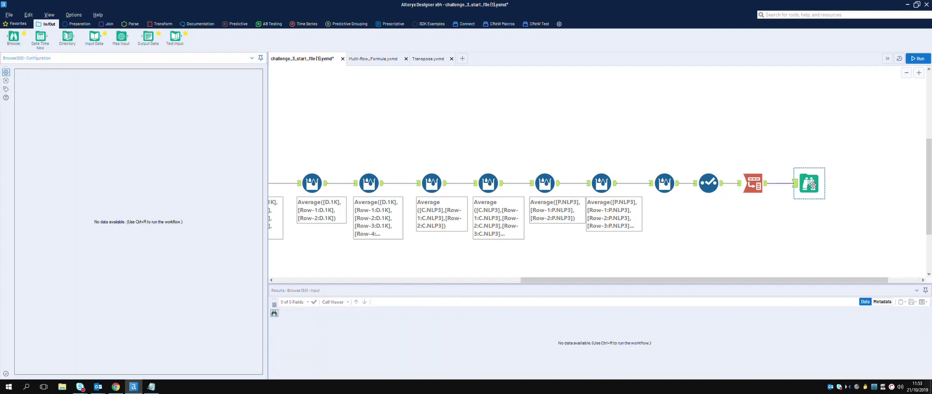
left_click(922, 59)
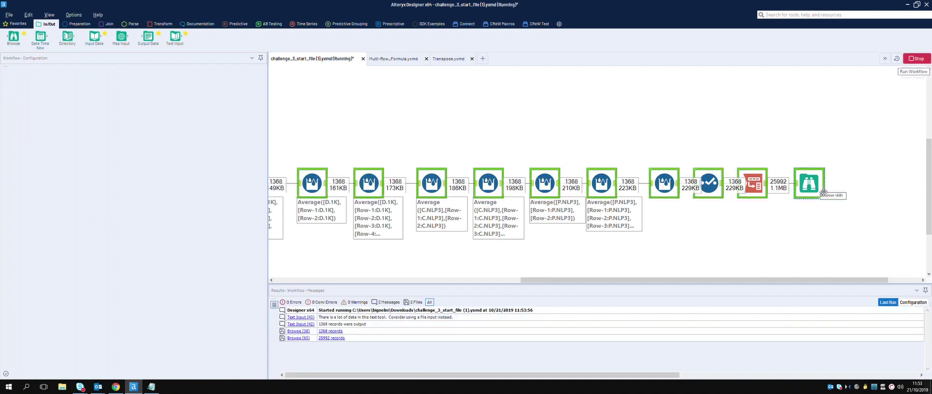
Inspect the names and values for the first two RecordIDs in the new Browse tool's results
left_click(820, 190)
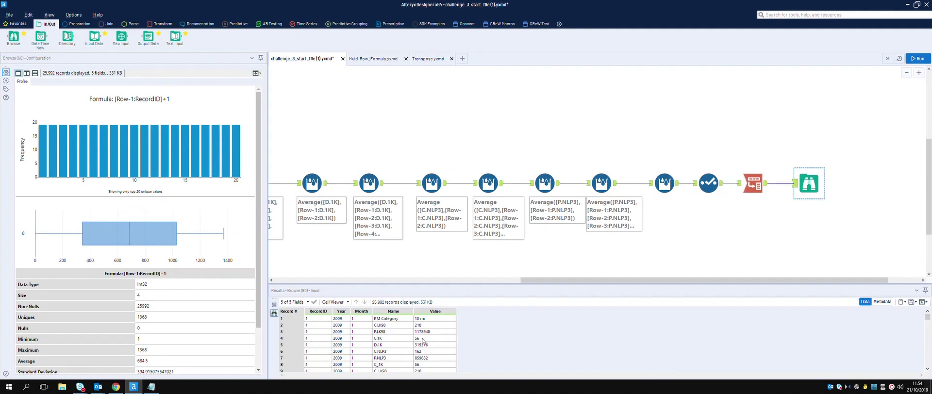
scroll(409, 342, "down", 6)
scroll(408, 342, "down", 4)
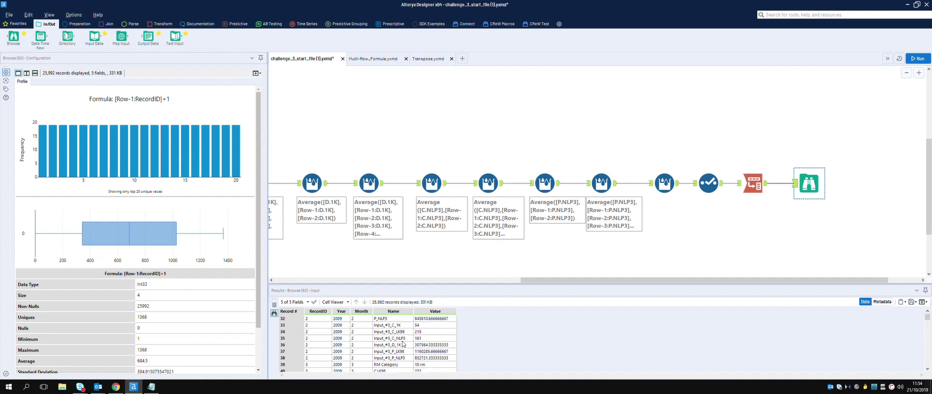
scroll(402, 344, "up", 1)
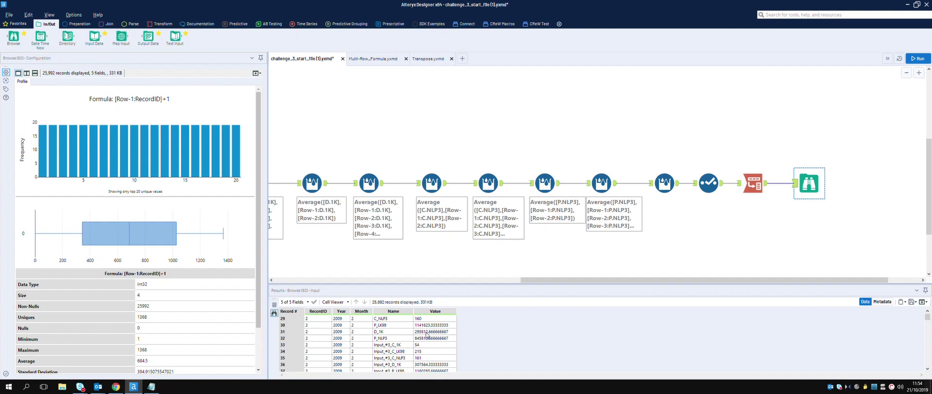
left_click(426, 332)
Compare the P_LK98 and D_1K rows for RecordID 2 in the expected output with the new Browse tool's results
left_click_drag(796, 280, 602, 214)
left_click(515, 124)
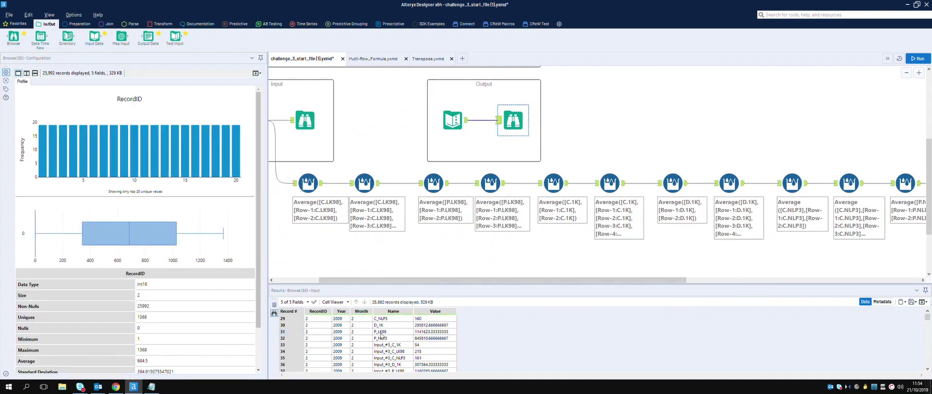
left_click(435, 334)
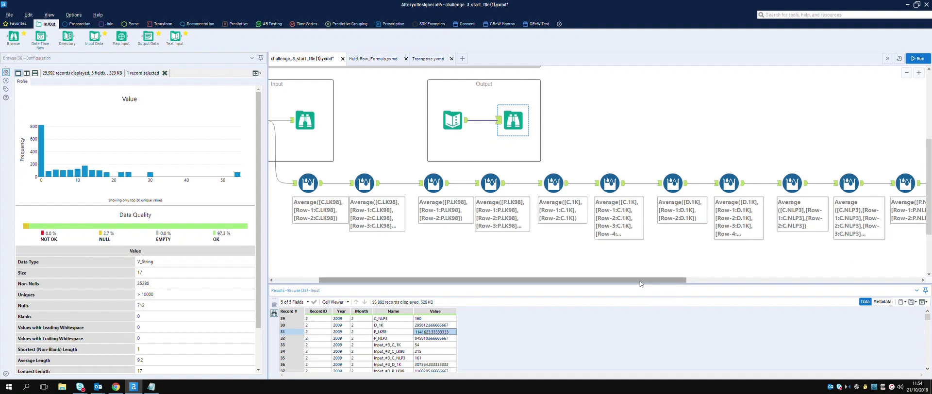
left_click_drag(640, 279, 819, 280)
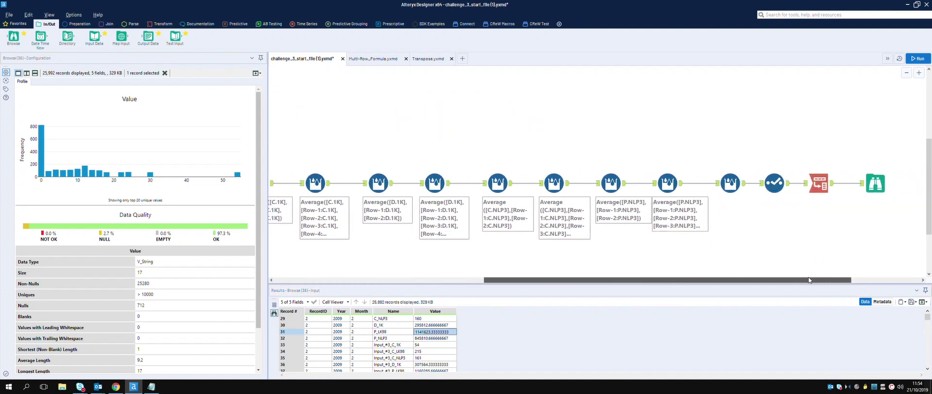
left_click(878, 184)
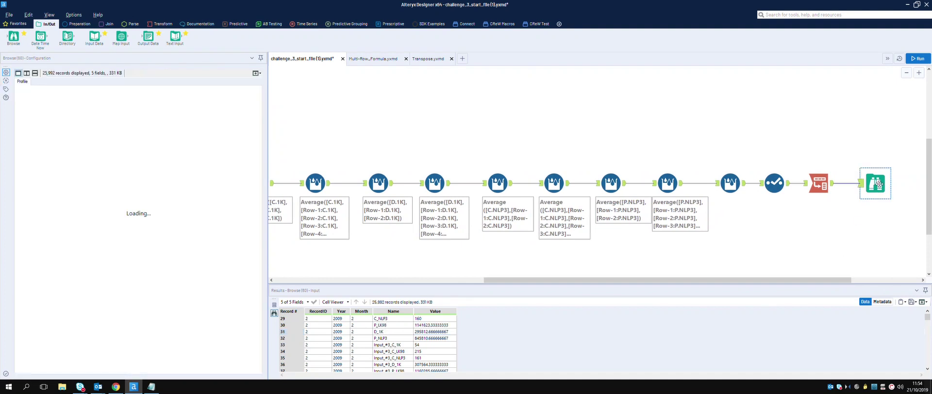
Move the expected output's Browse tool directly above the Browse tool that follows the Transpose tool
left_click_drag(685, 280, 610, 280)
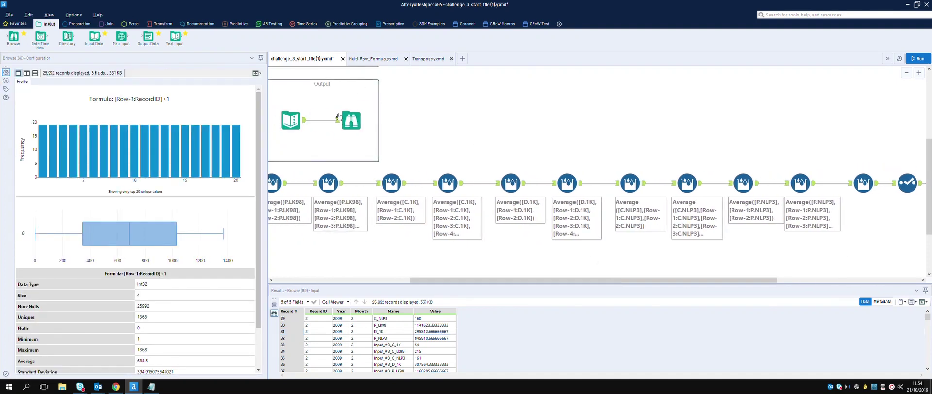
left_click_drag(339, 118, 914, 127)
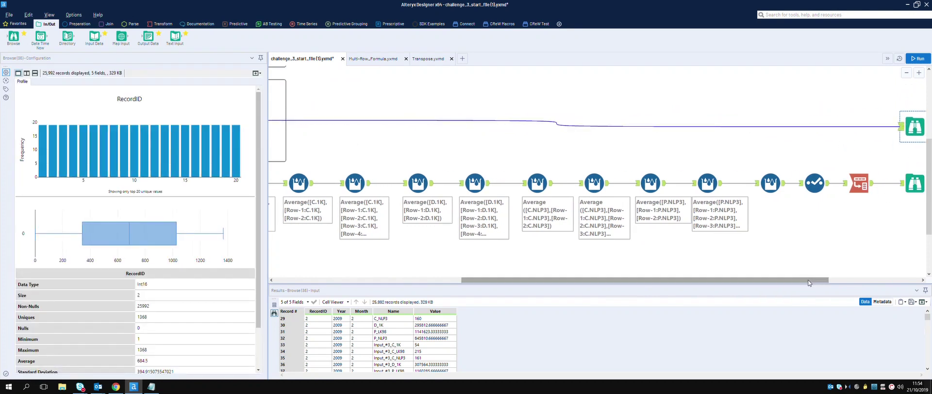
left_click_drag(813, 280, 904, 280)
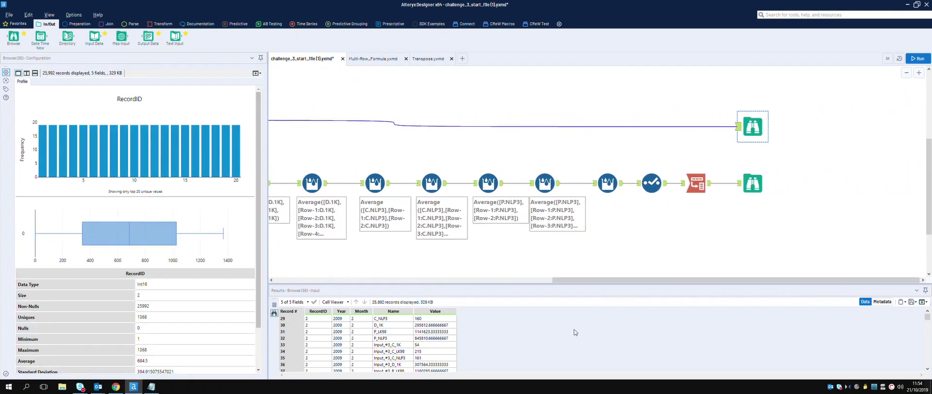
Compare the field order for RecordID 2 between the two Browse tools' results
left_click(753, 184)
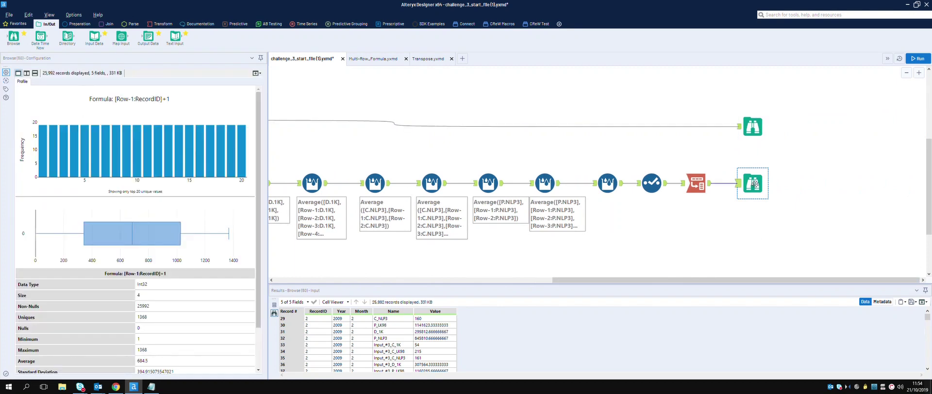
left_click(755, 132)
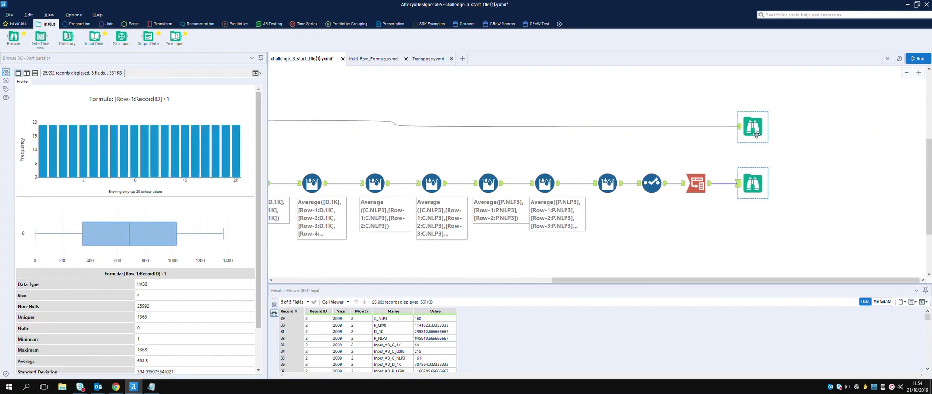
left_click(757, 187)
left_click(757, 131)
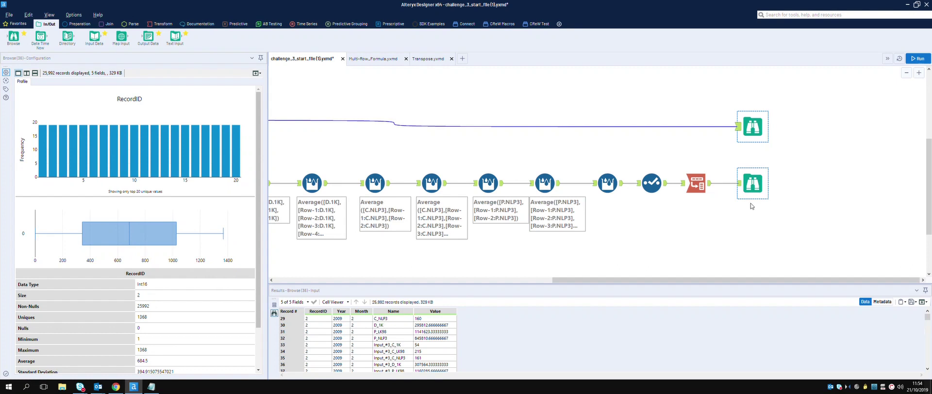
Move the D.1K 3 month running averages field above P.LK98 3 month running averages in the Select tool and run the workflow
left_click(652, 183)
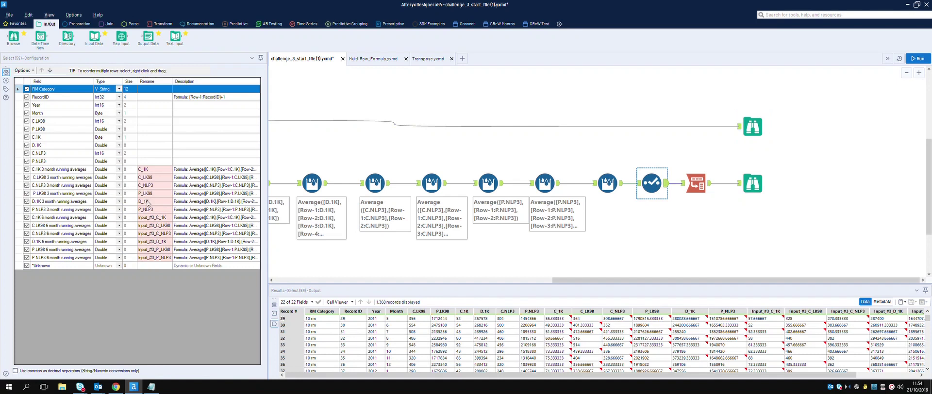
left_click(40, 202)
left_click(41, 70)
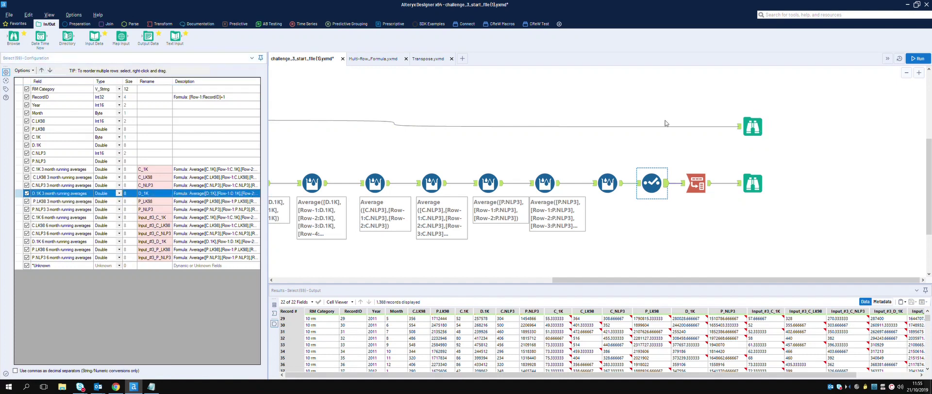
left_click(926, 61)
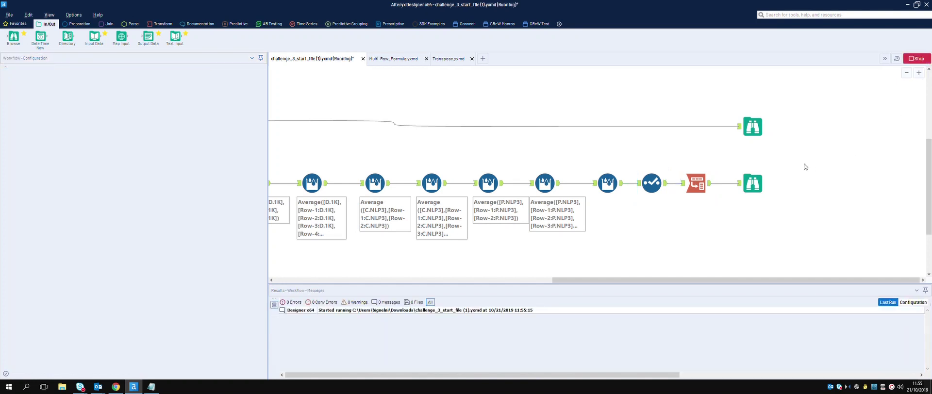
Compare the names and values for RecordID 2 in the rerun Transpose output with the expected output
left_click(755, 186)
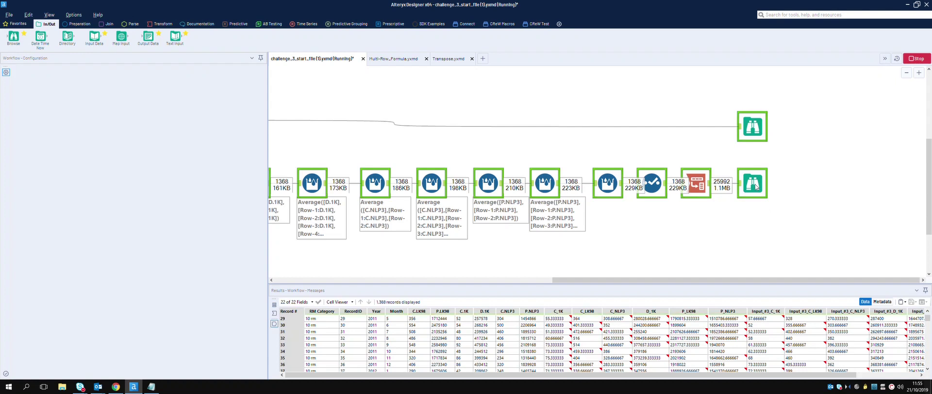
left_click(755, 186)
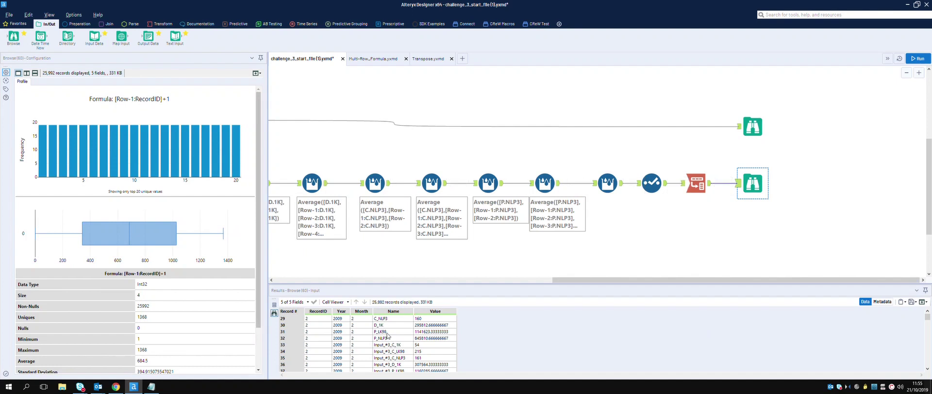
left_click(388, 332)
left_click(761, 130)
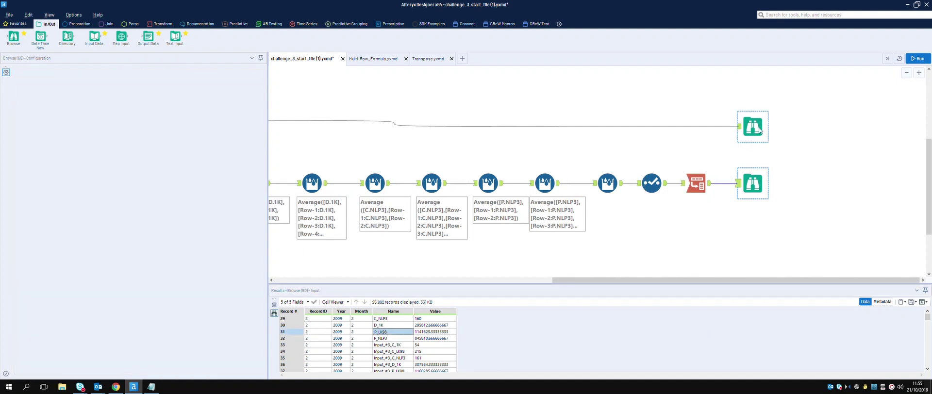
left_click(761, 186)
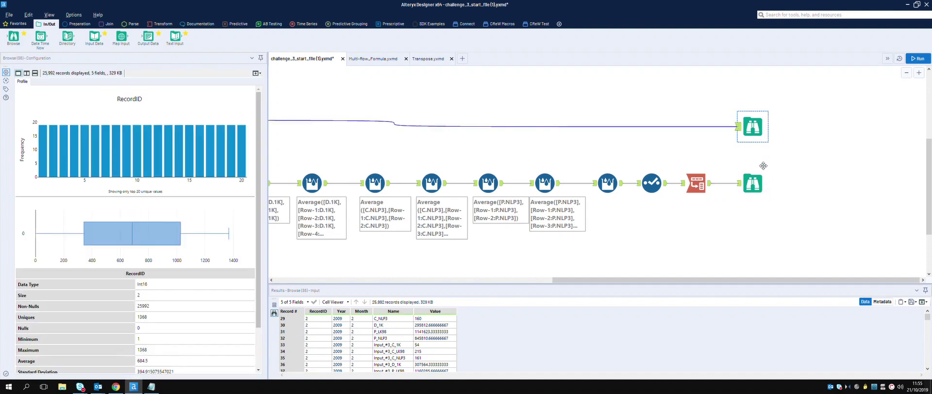
left_click(755, 137)
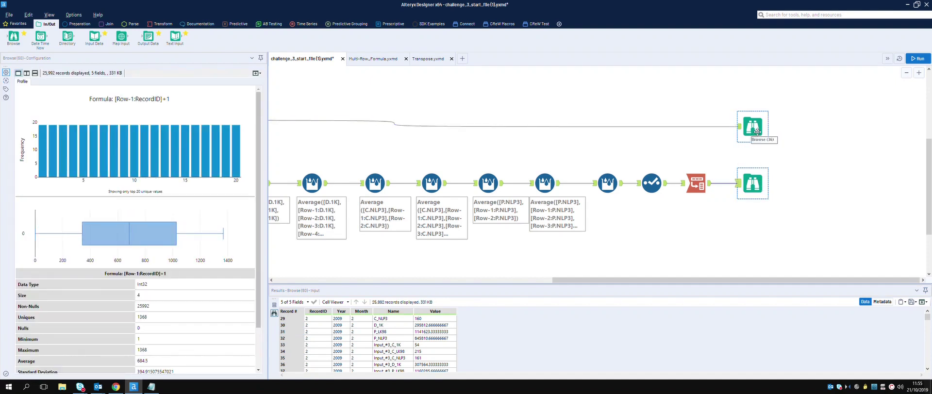
left_click(755, 188)
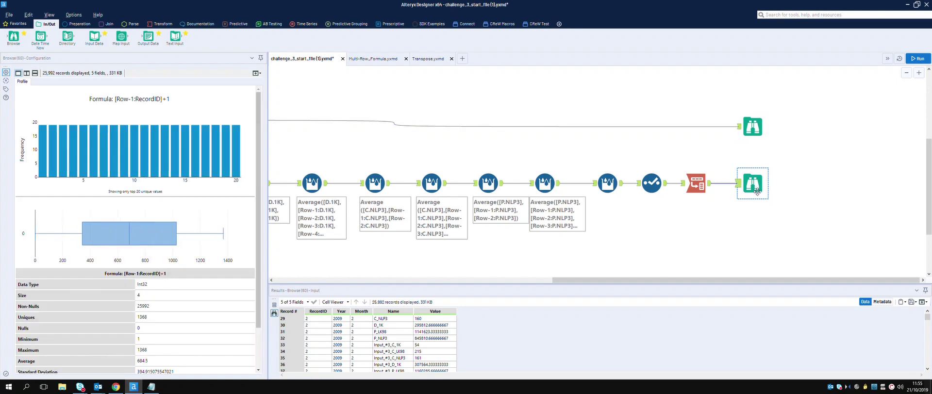
left_click(752, 135)
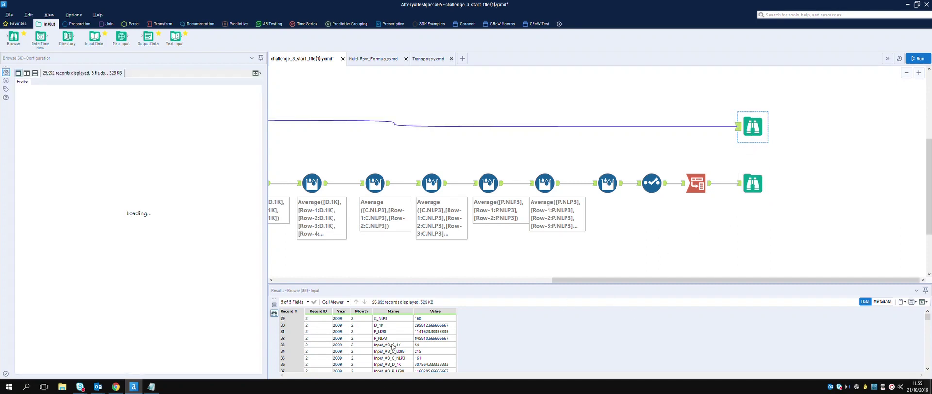
Compare the rows around RecordIDs 210 and 211 in the expected output with the Transpose output
left_click_drag(927, 317, 929, 326)
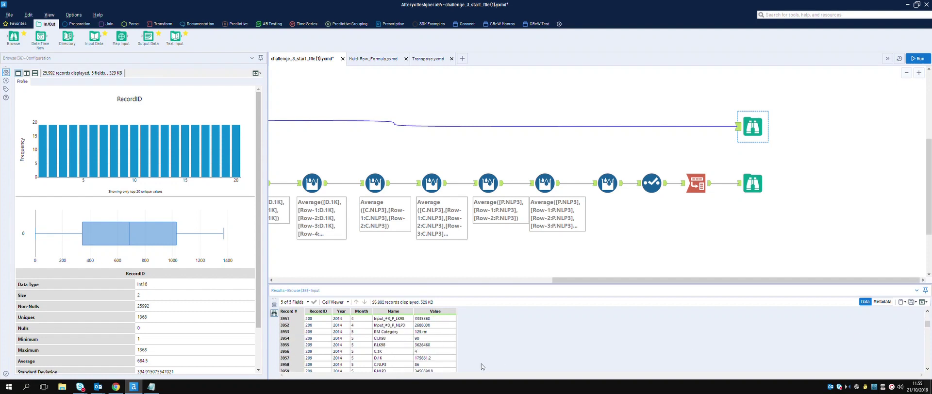
scroll(404, 343, "down", 12)
scroll(403, 343, "down", 1)
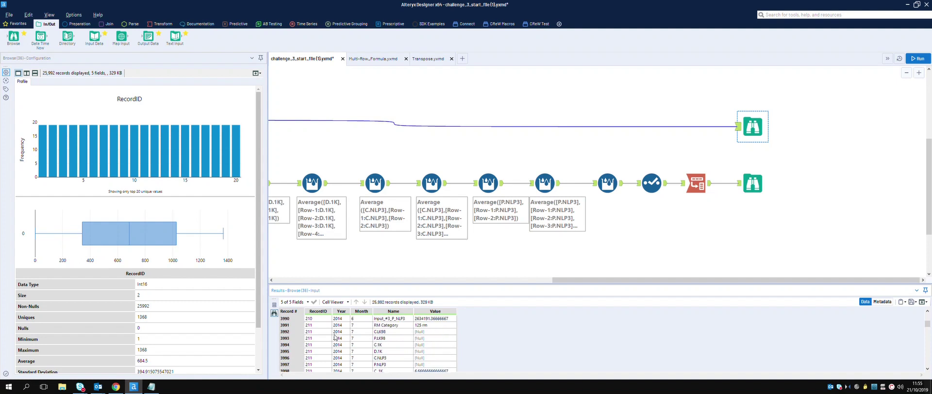
left_click(753, 183)
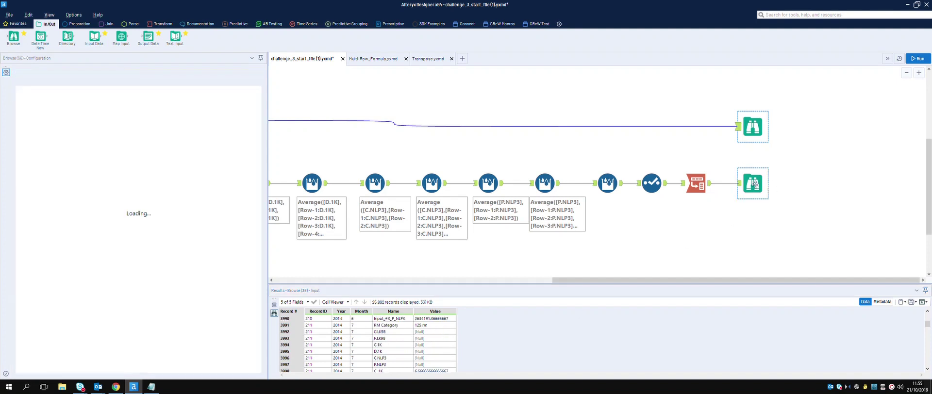
left_click(752, 126)
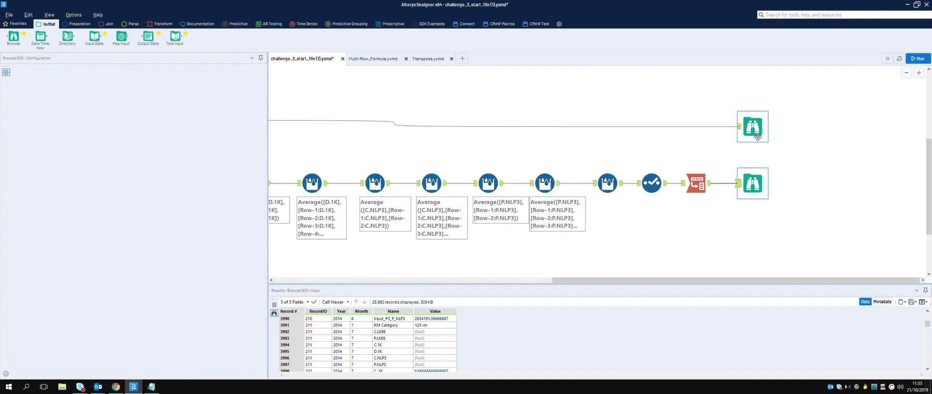
left_click(761, 183)
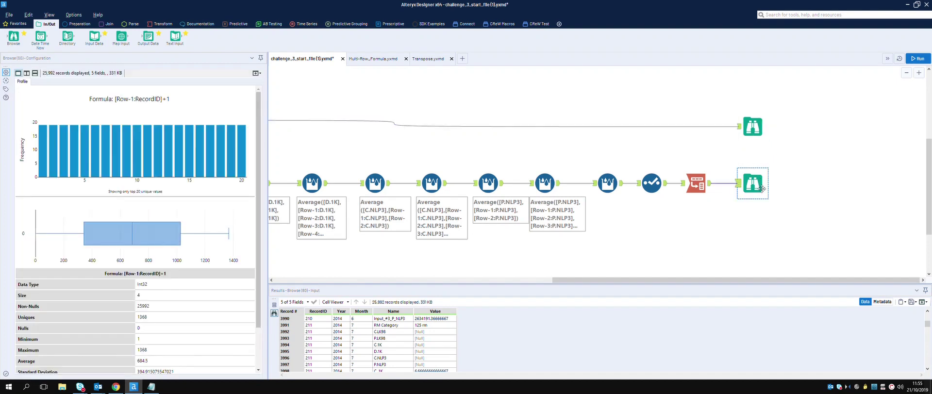
left_click(757, 129)
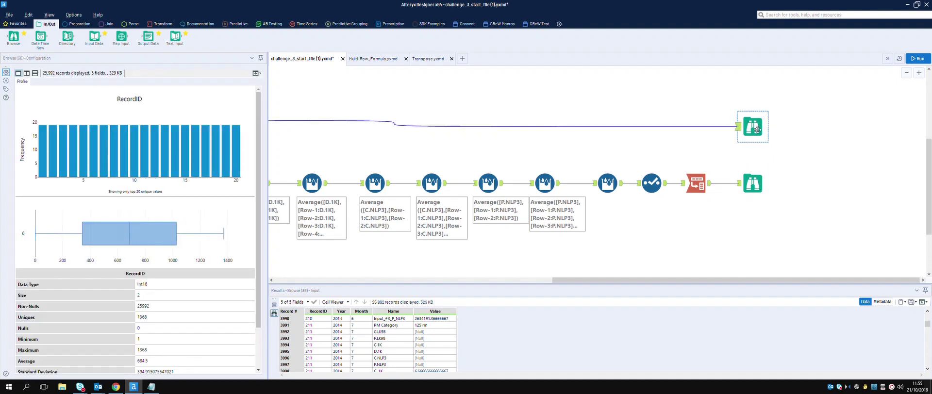
left_click(762, 195)
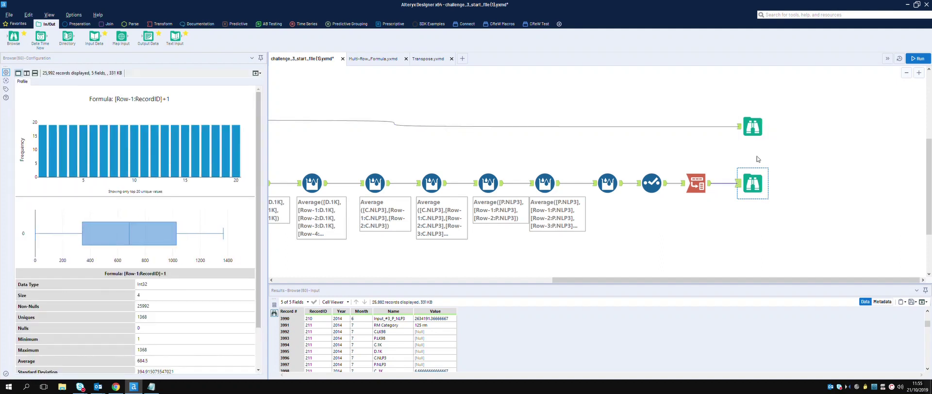
left_click(760, 133)
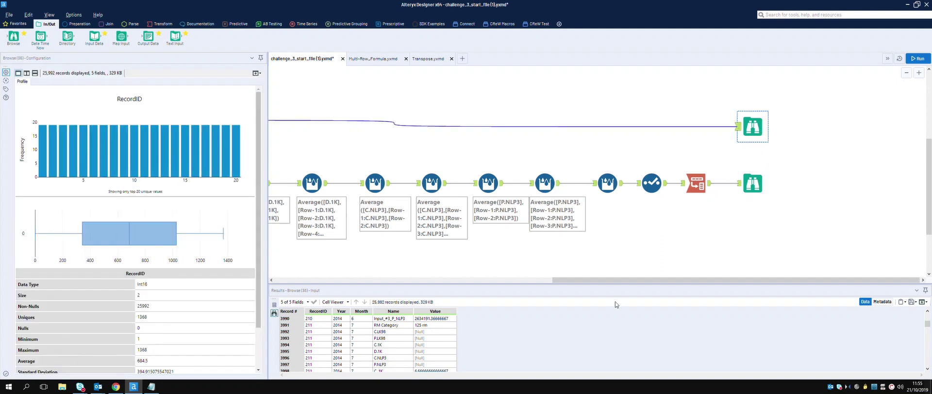
Compare the rows for RecordIDs 215 and 216 between the expected output and the Transpose output
scroll(416, 349, "down", 20)
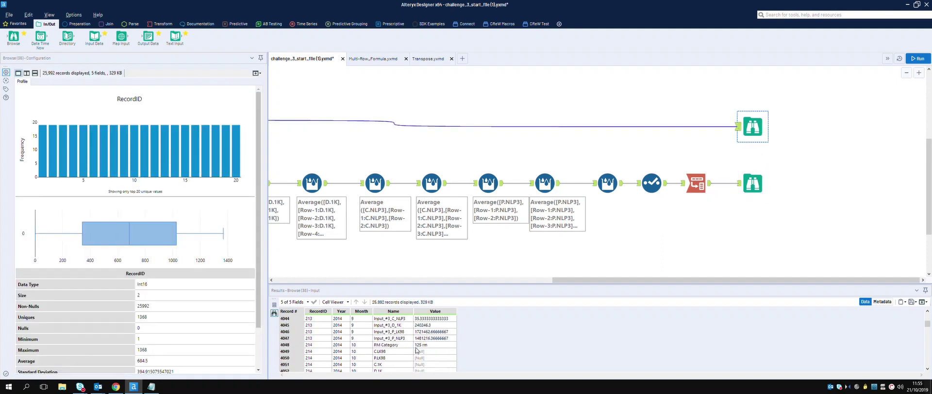
left_click(756, 187)
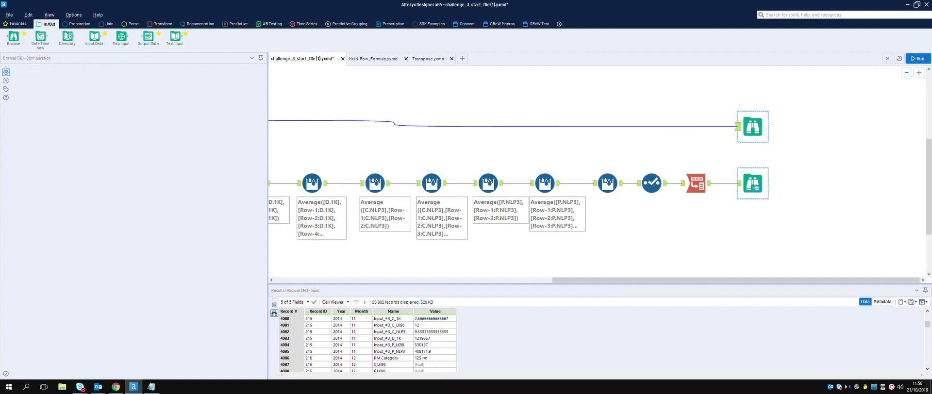
left_click(767, 128)
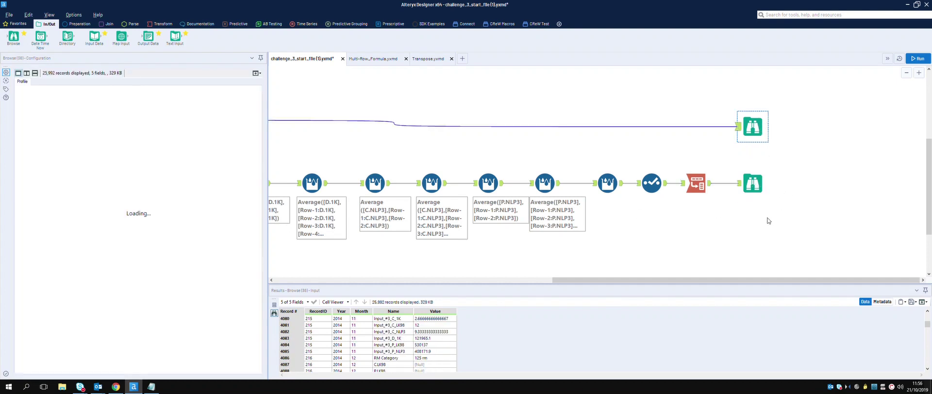
scroll(774, 235, "up", 1)
scroll(748, 231, "up", 6)
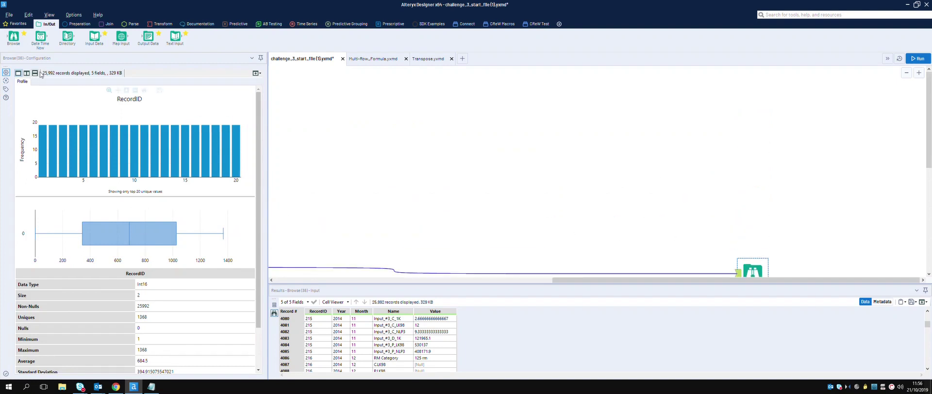
Save a copy of the workflow as challenge_3_Completed (1) in the Alteryx documents folder
left_click(12, 15)
mouse_move(25, 86)
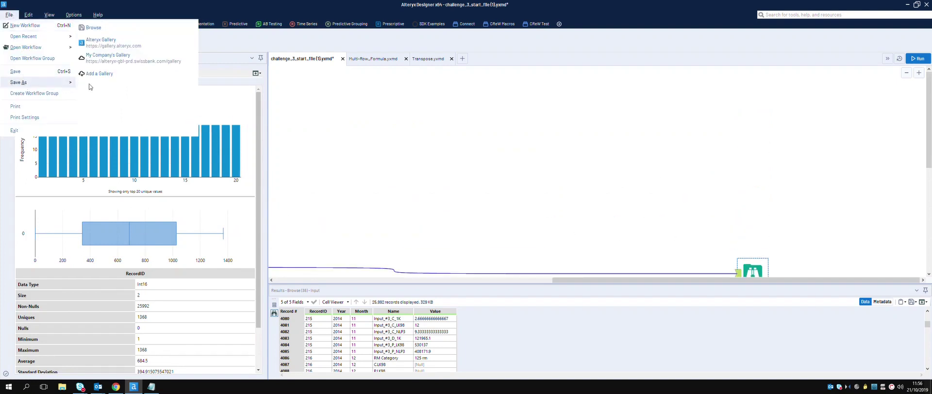
left_click(93, 28)
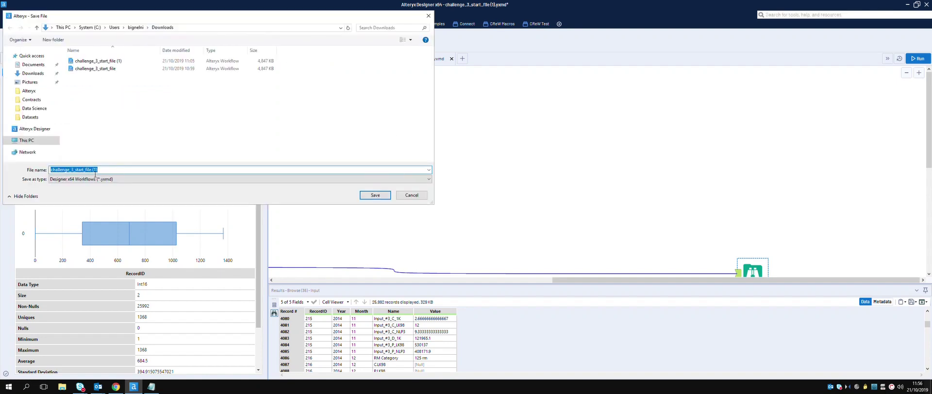
left_click(94, 171)
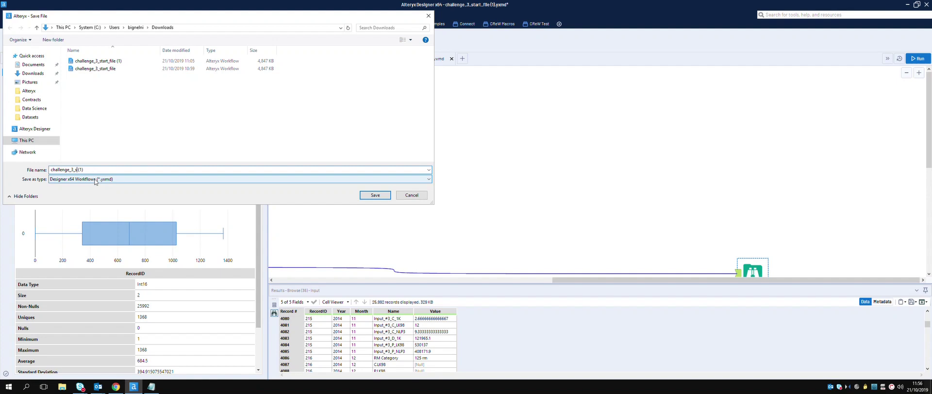
type("Comopleted")
left_click(90, 173)
key("BackSpace")
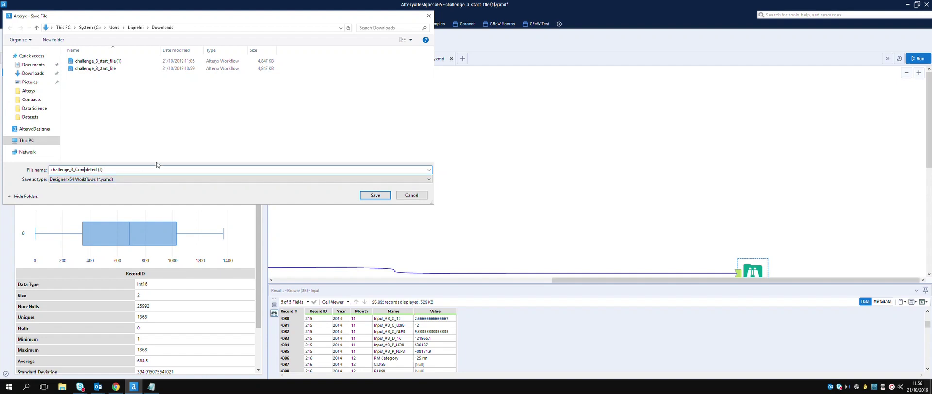
left_click(29, 90)
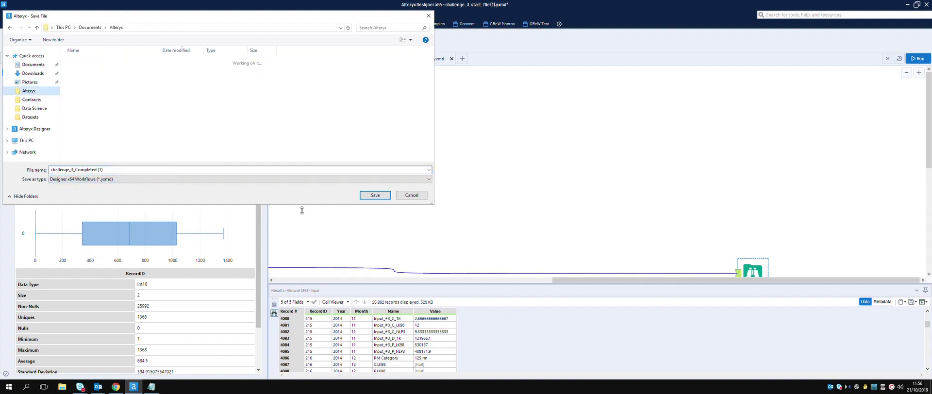
left_click(376, 195)
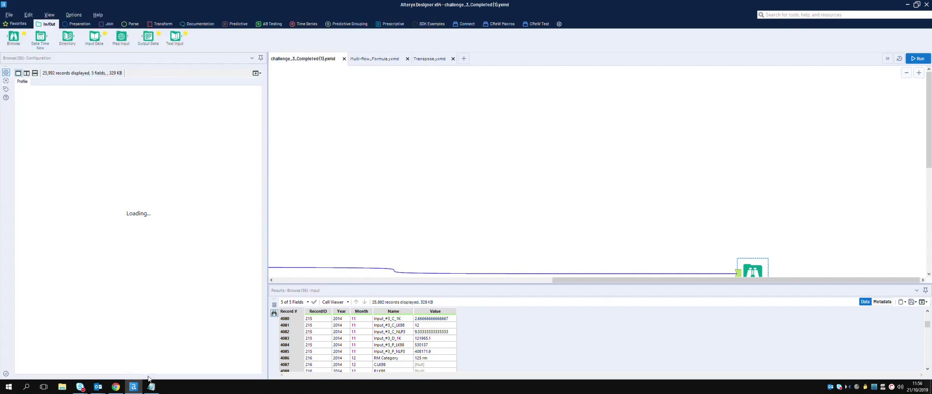
Switch to Chrome and start a reply to Challenge #3: Running Averages with the body text "Completed"
left_click(116, 388)
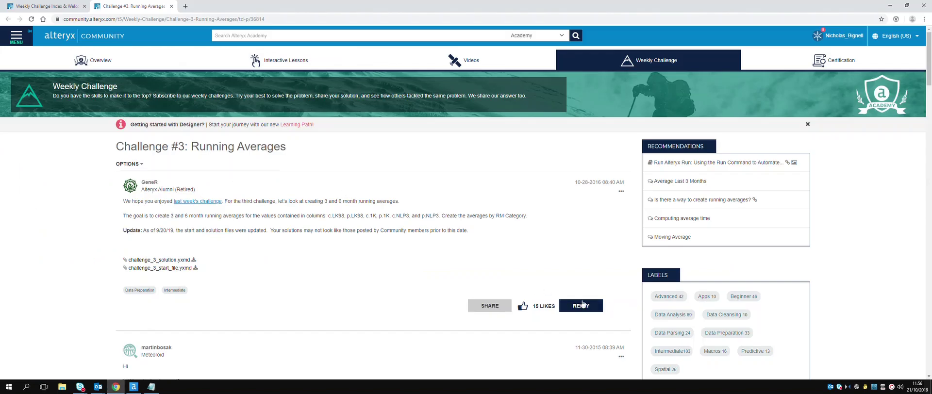
left_click(586, 308)
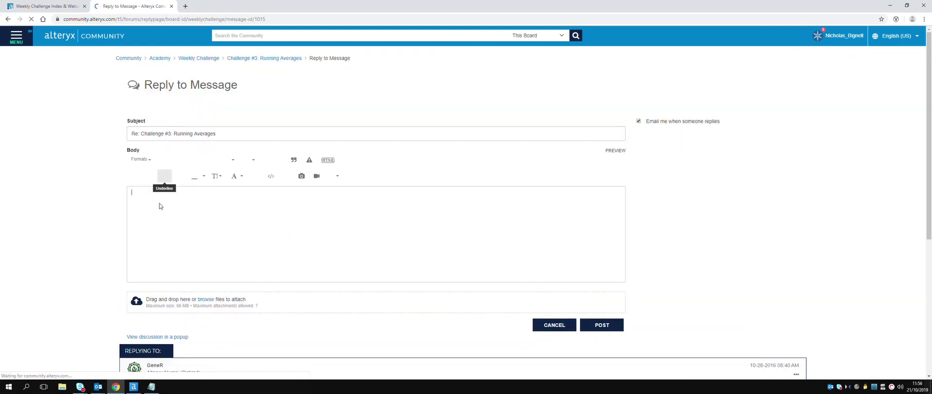
type("Completed")
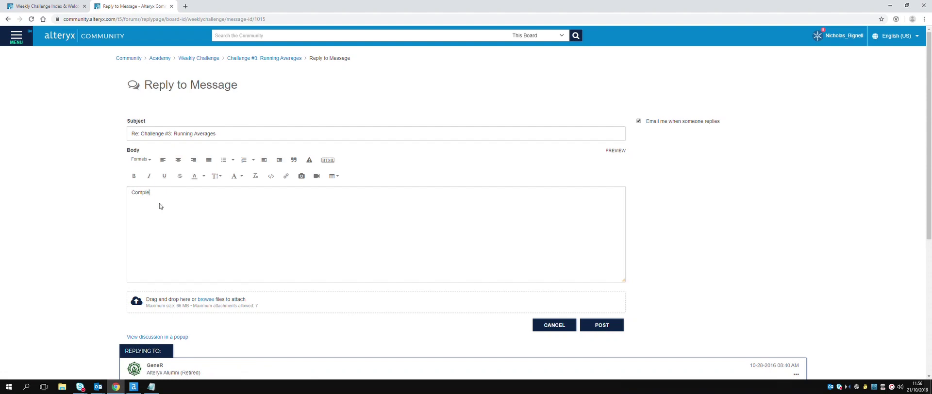
Attach challenge_3_Completed (1).yxmd to the reply and post it
left_click(209, 301)
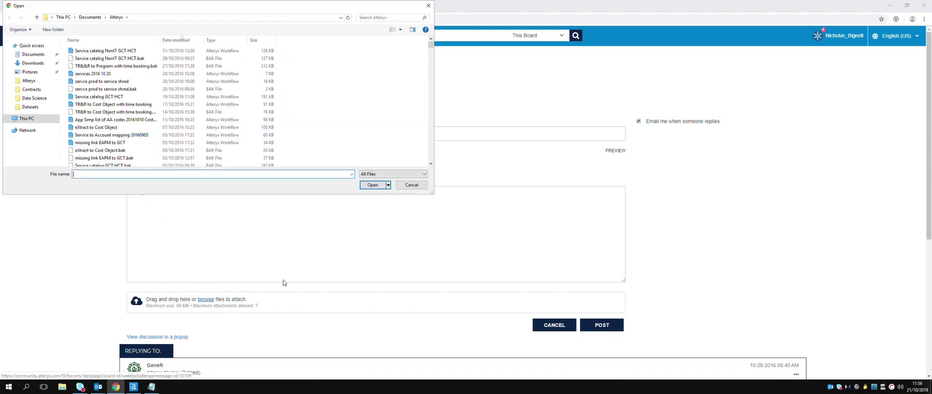
double_click(101, 51)
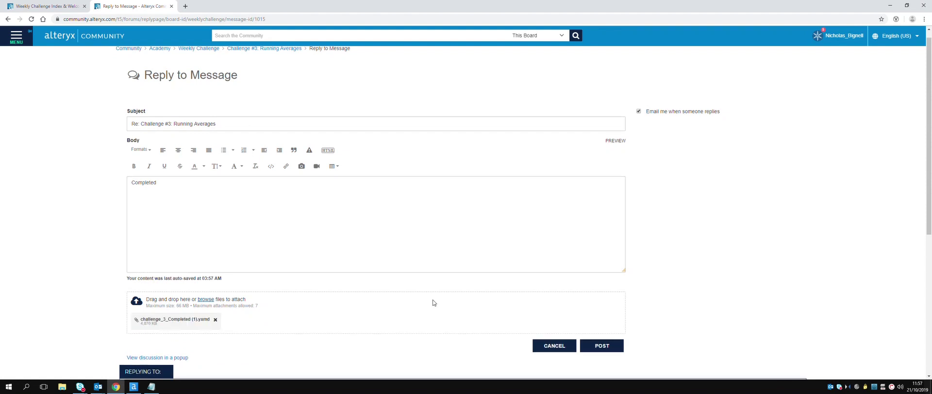
left_click(602, 346)
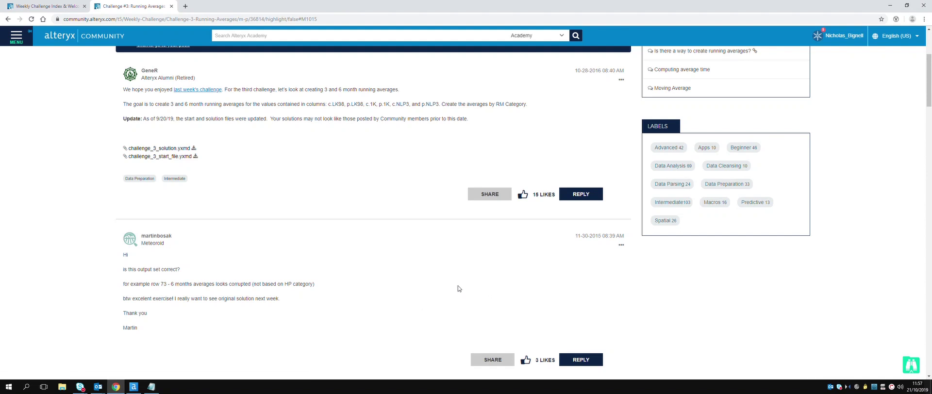
Download challenge_3_solution.yxmd from the original challenge post
left_click(135, 386)
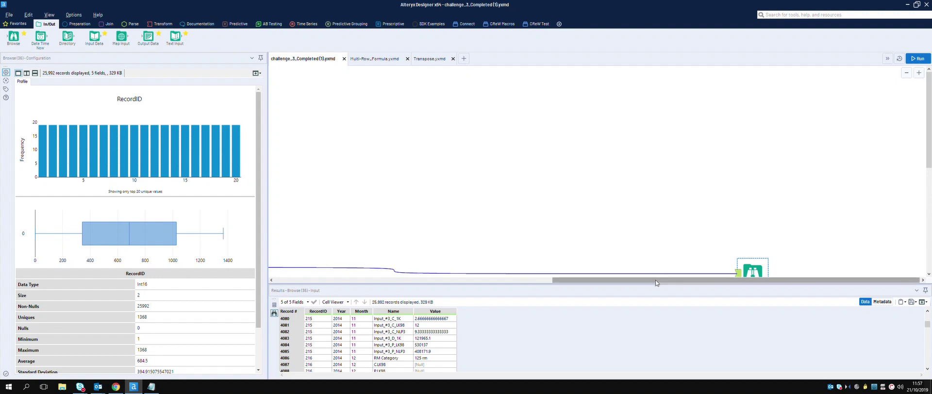
left_click(116, 386)
scroll(298, 262, "up", 3)
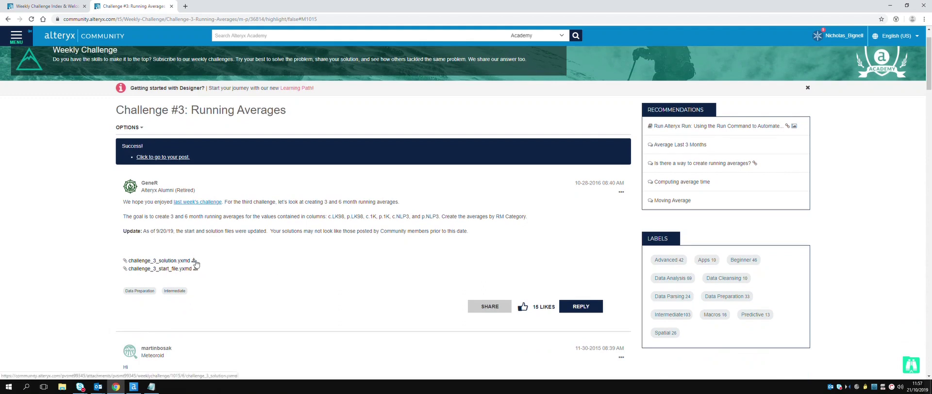
left_click(194, 261)
Open the downloaded solution workflow in Alteryx Designer despite the version mismatch, and run it
left_click(76, 371)
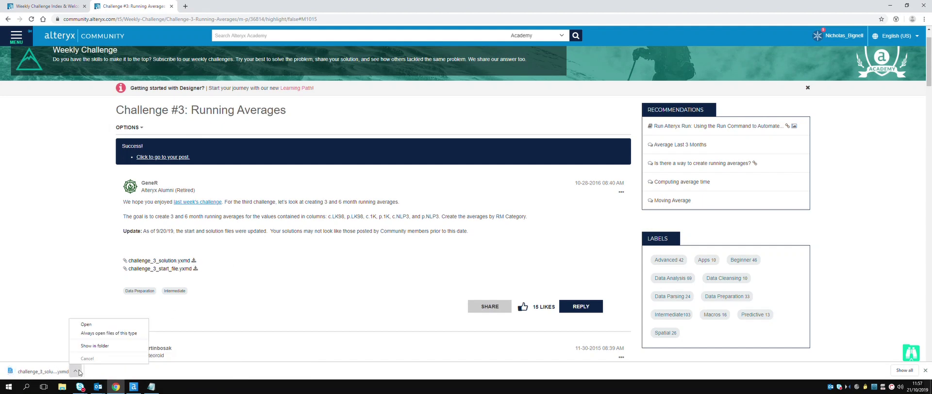
left_click(86, 324)
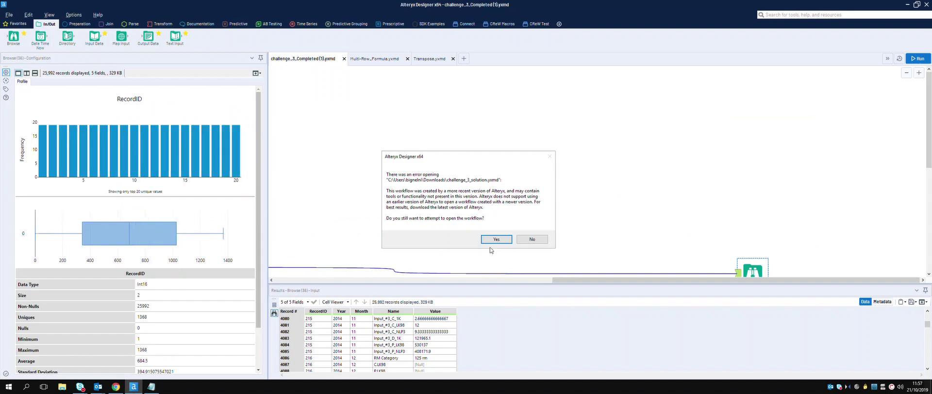
left_click(495, 240)
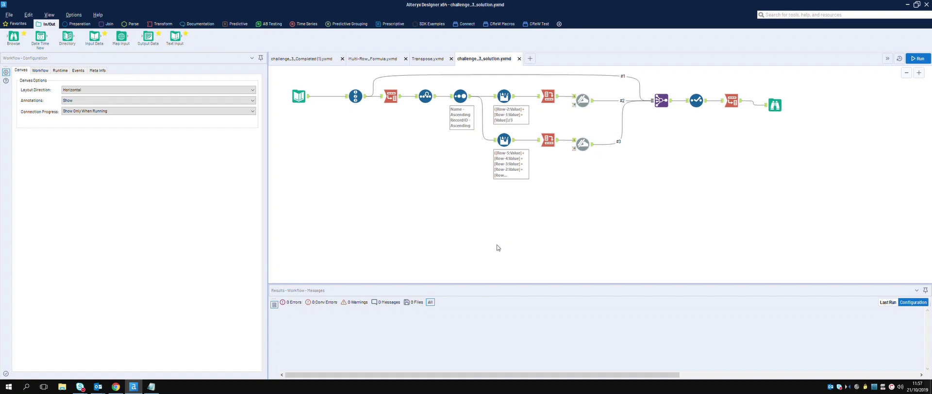
left_click(918, 58)
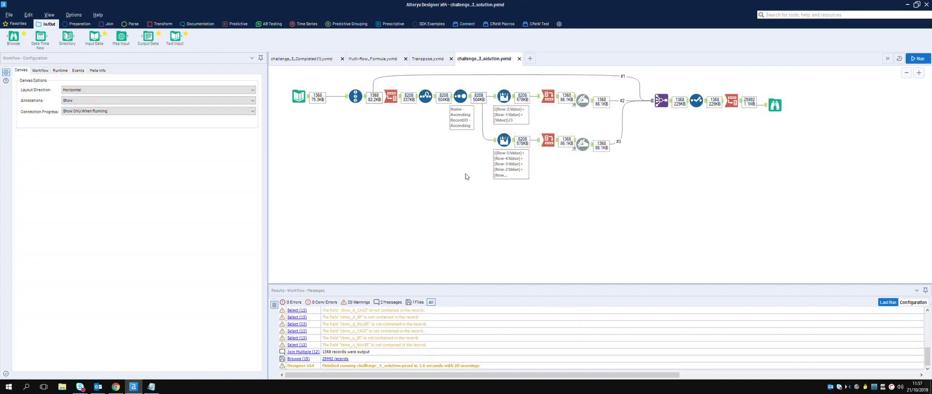
Examine the settings and output of the solution's Text Input, Record ID, first Transpose and Imputation tools
left_click(308, 100)
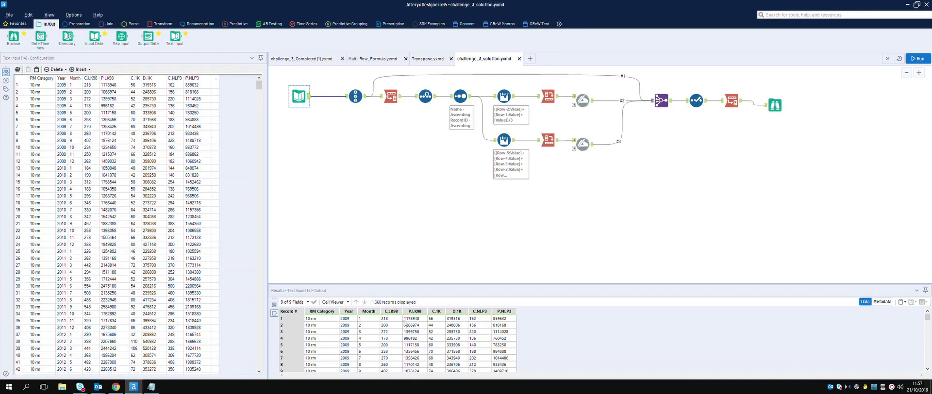
left_click(363, 98)
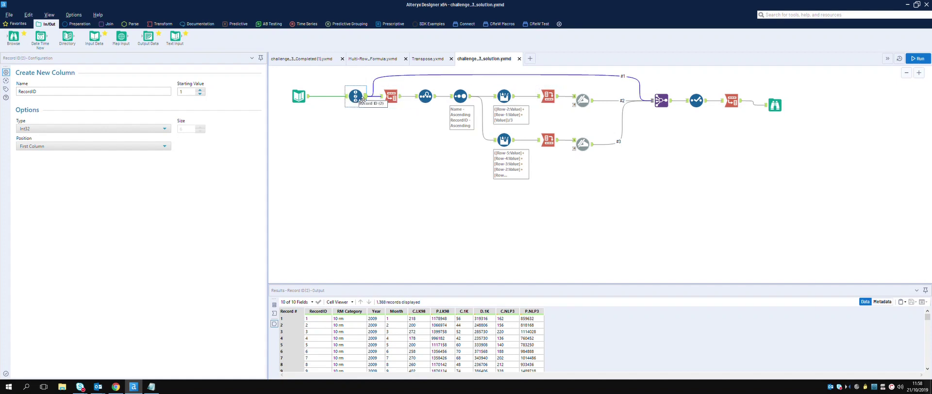
left_click(392, 97)
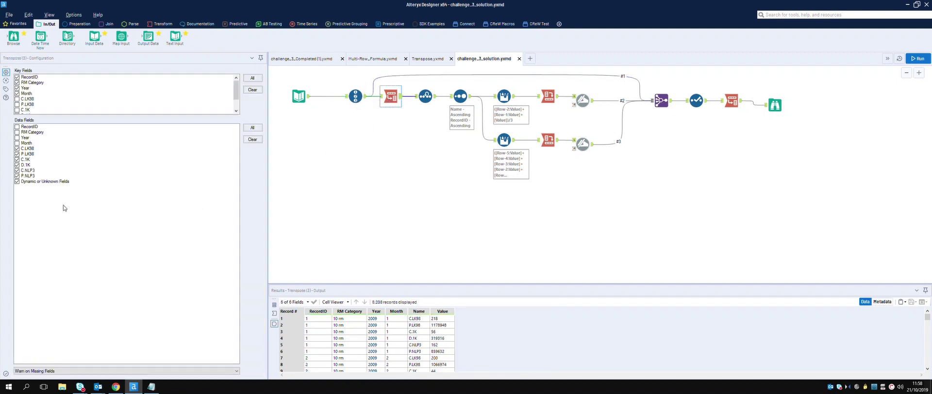
left_click(427, 97)
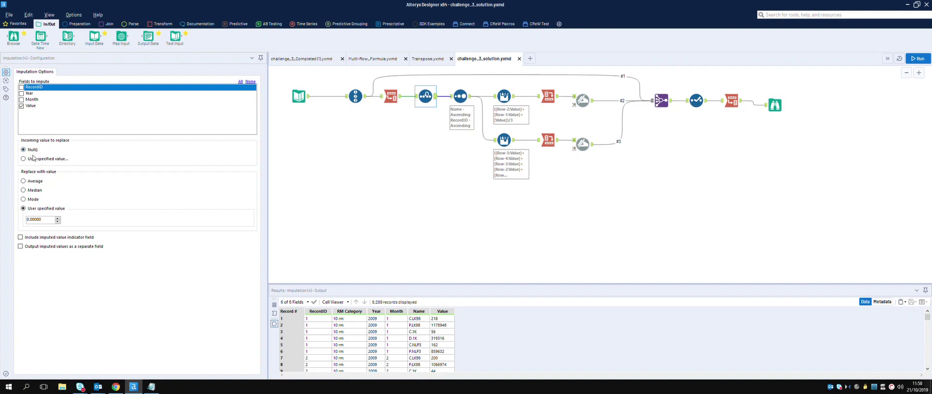
left_click(401, 97)
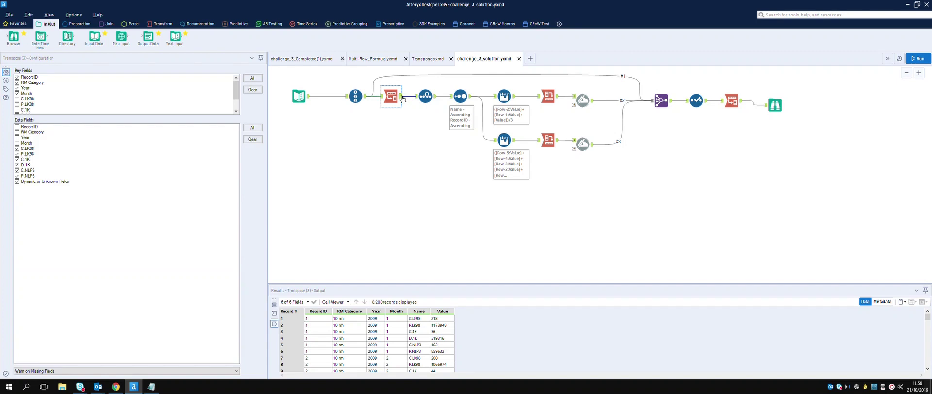
left_click(430, 98)
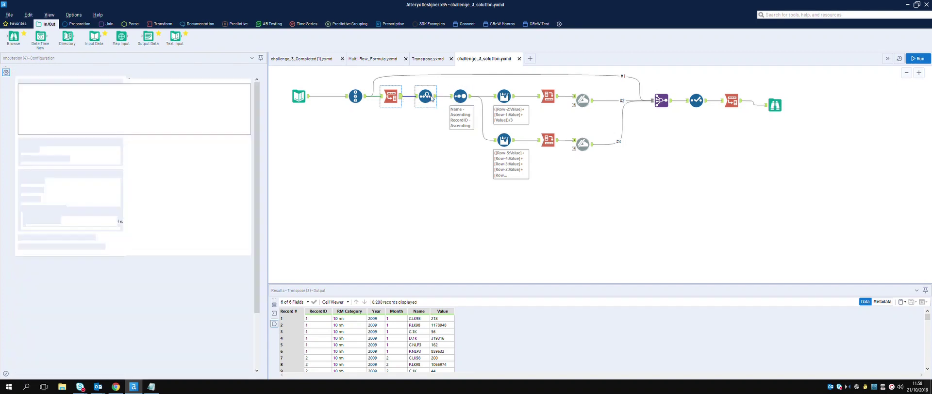